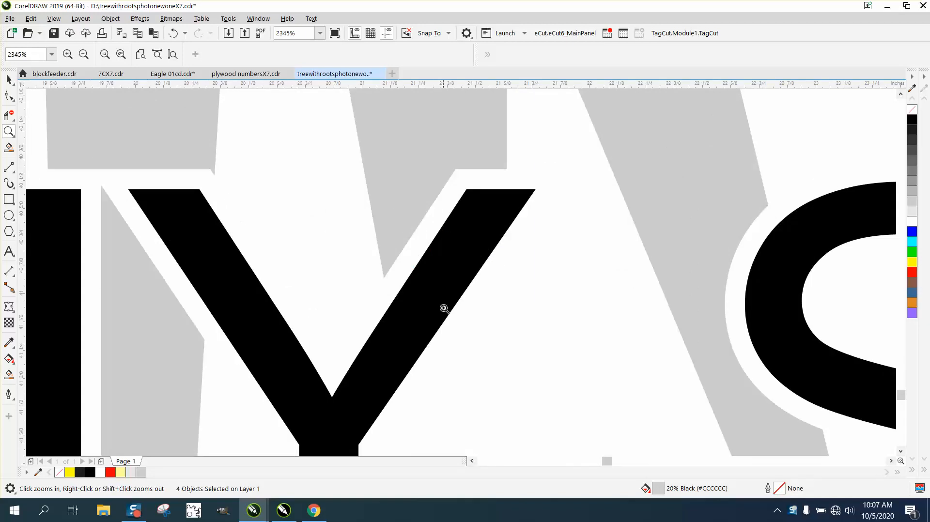
# Step: Delete the sun outline, grey sunburst and YOUR ARE MY SUNSHINE lettering on and just below the page
pyautogui.scroll(-3, 395, 297)
pyautogui.rightClick(413, 294)
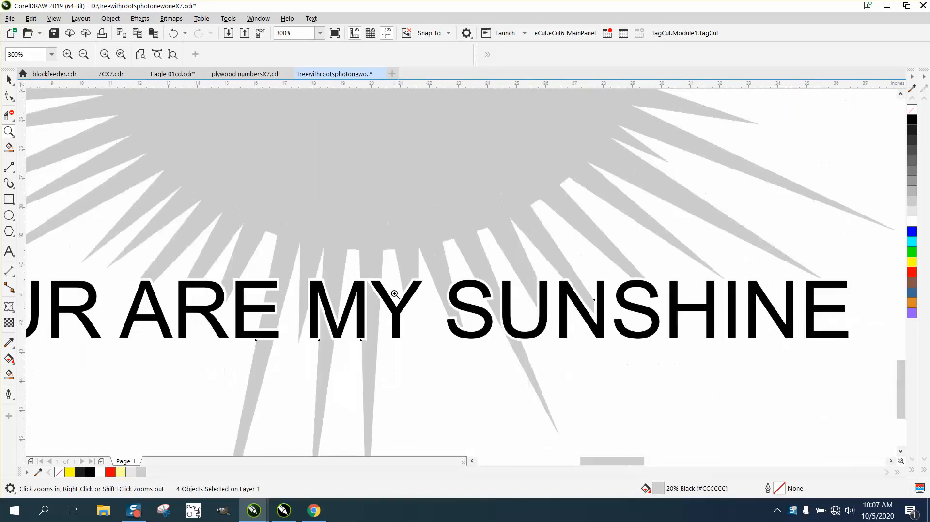
pyautogui.rightClick(266, 290)
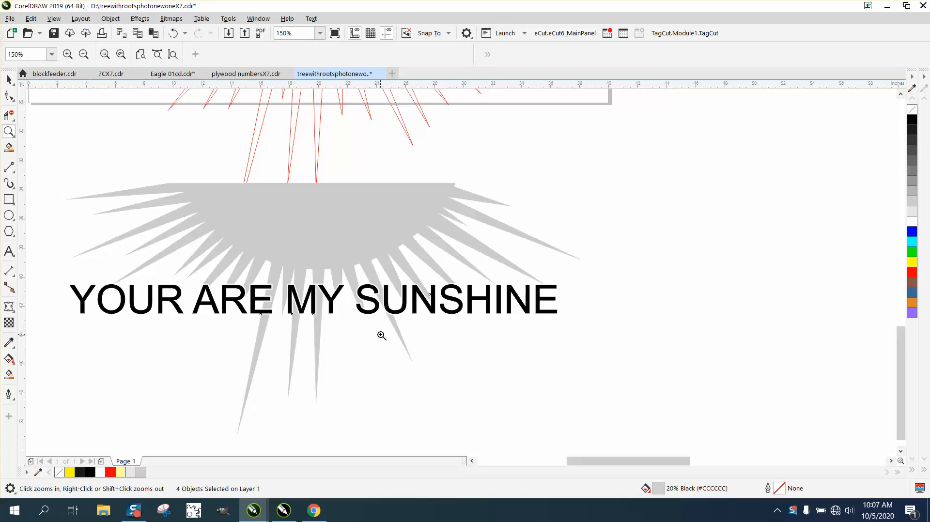
pyautogui.rightClick(306, 314)
pyautogui.rightClick(177, 235)
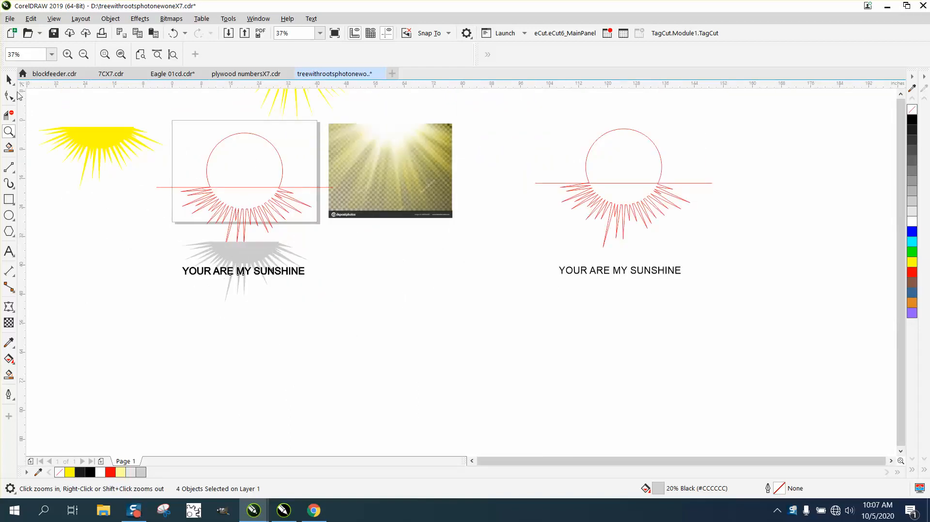
pyautogui.click(9, 79)
pyautogui.moveTo(149, 124); pyautogui.dragTo(327, 305)
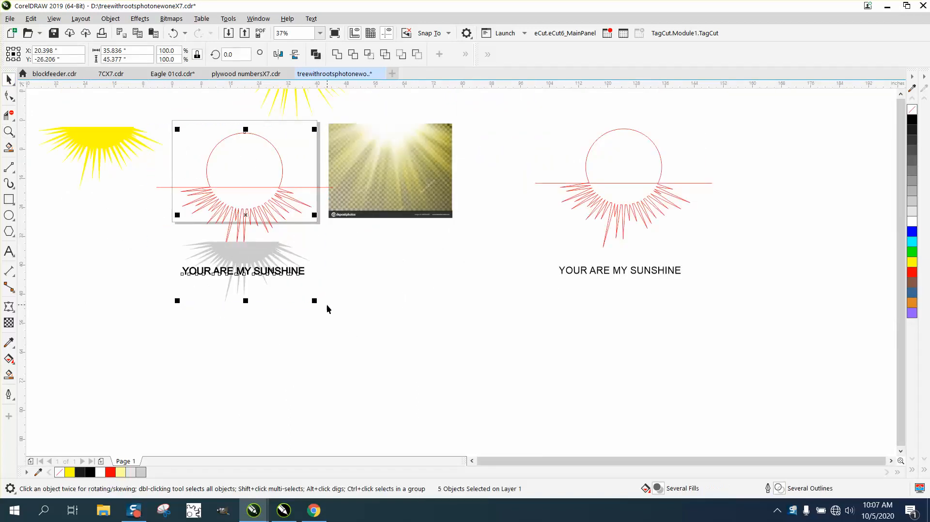
pyautogui.press('Delete')
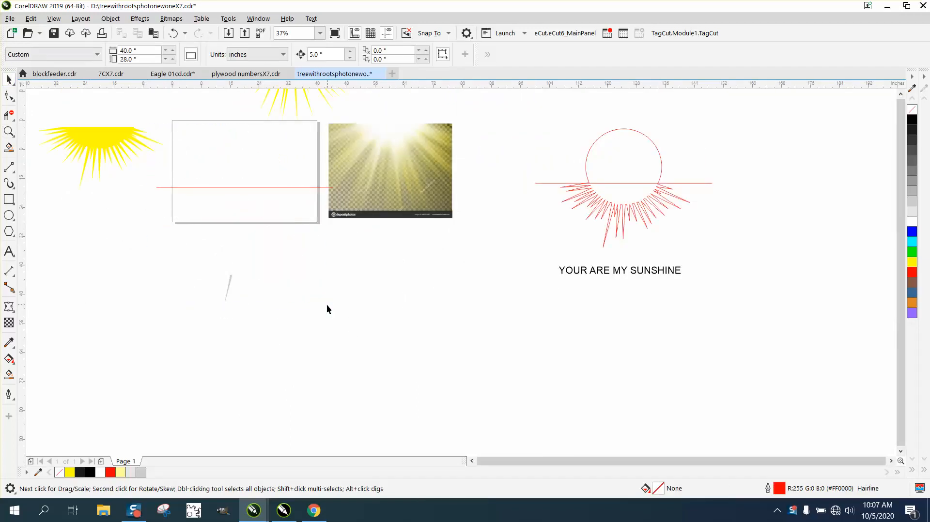
# Step: Delete the leftover red horizontal line across the page and the grey ray fragment below it
pyautogui.click(164, 188)
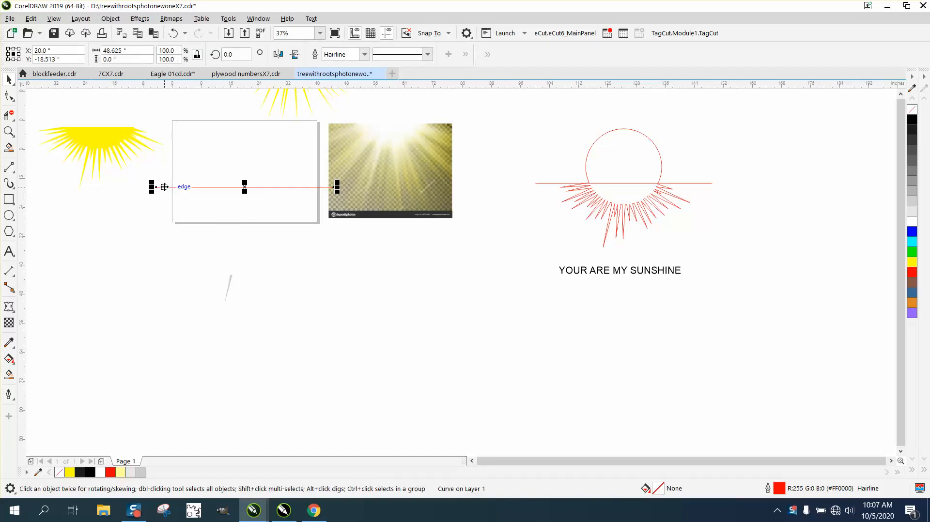
pyautogui.press('Delete')
pyautogui.click(226, 286)
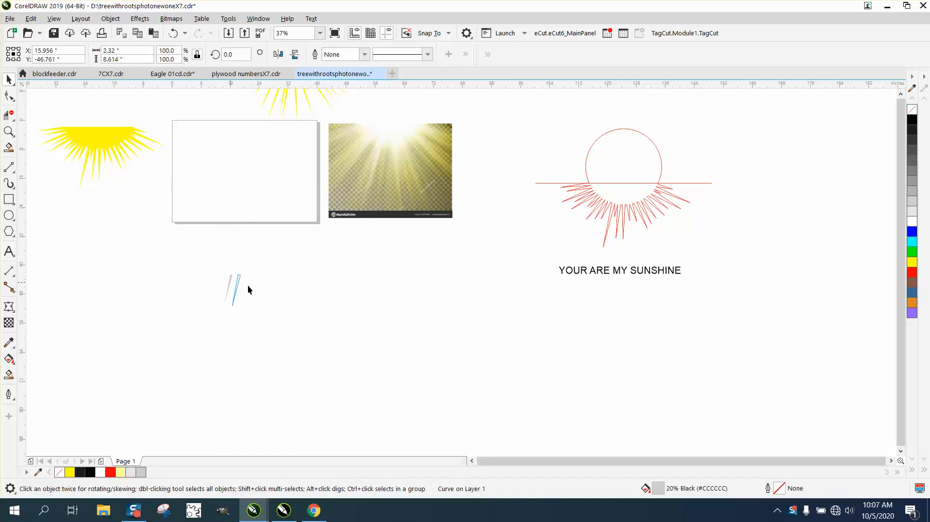
pyautogui.press('Delete')
# Step: Move the spare sun outline, horizontal line and YOUR ARE MY SUNSHINE text 105 inches left onto the page area
pyautogui.moveTo(774, 306); pyautogui.dragTo(813, 343)
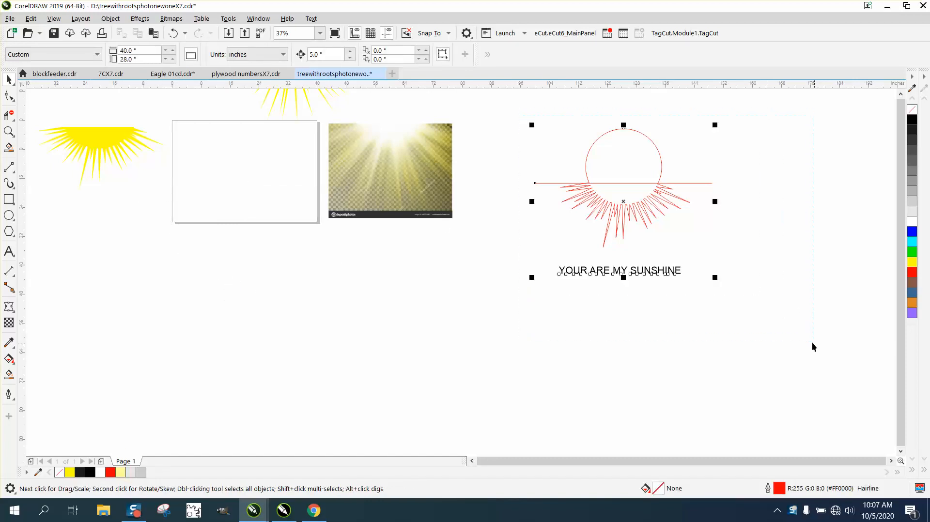
pyautogui.press('Left')
pyautogui.press('Left')
pyautogui.press('Left')
pyautogui.press('Left')
pyautogui.press('Left')
pyautogui.press('Left')
pyautogui.press('Left')
pyautogui.press('Left')
pyautogui.press('Left')
pyautogui.press('Left')
pyautogui.press('Left')
pyautogui.press('Left')
pyautogui.press('Left')
pyautogui.press('Left')
pyautogui.press('Left')
pyautogui.press('Left')
pyautogui.press('Left')
pyautogui.press('Left')
pyautogui.press('Left')
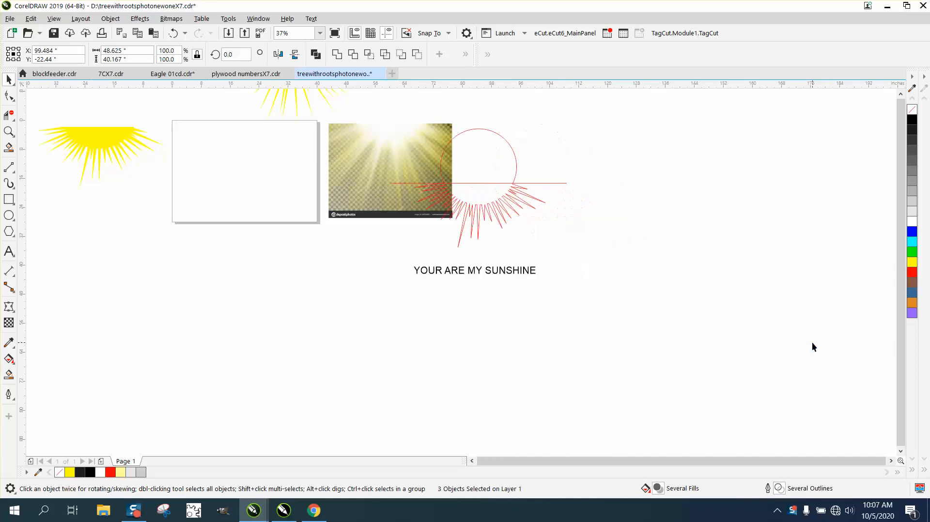
pyautogui.press('Left')
pyautogui.press('Left')
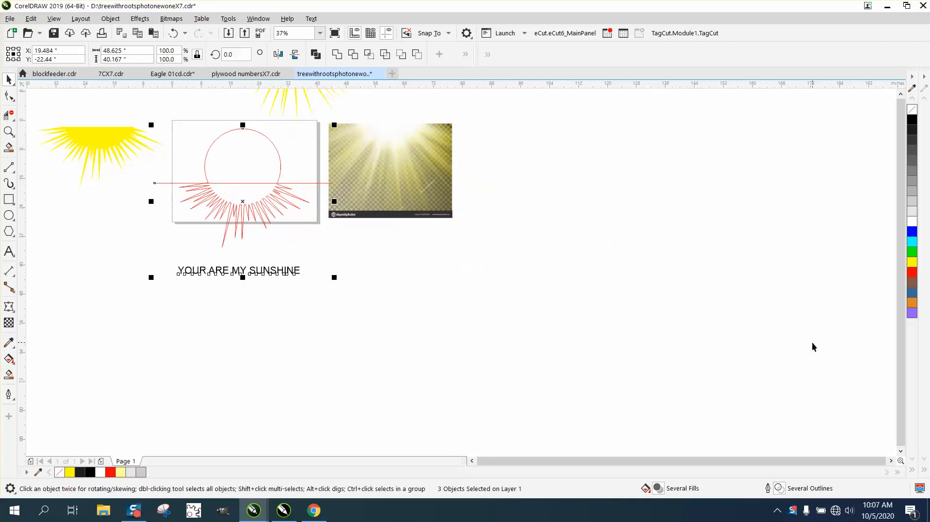
pyautogui.click(724, 361)
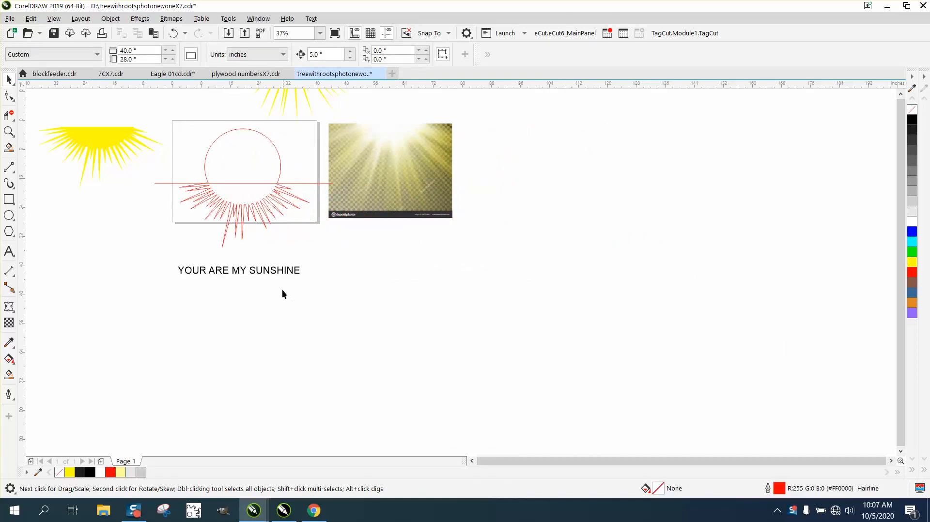
# Step: Set the YOUR ARE MY SUNSHINE text in Cooper Black and place it over the rays near the page's lower edge
pyautogui.moveTo(277, 272); pyautogui.dragTo(278, 259)
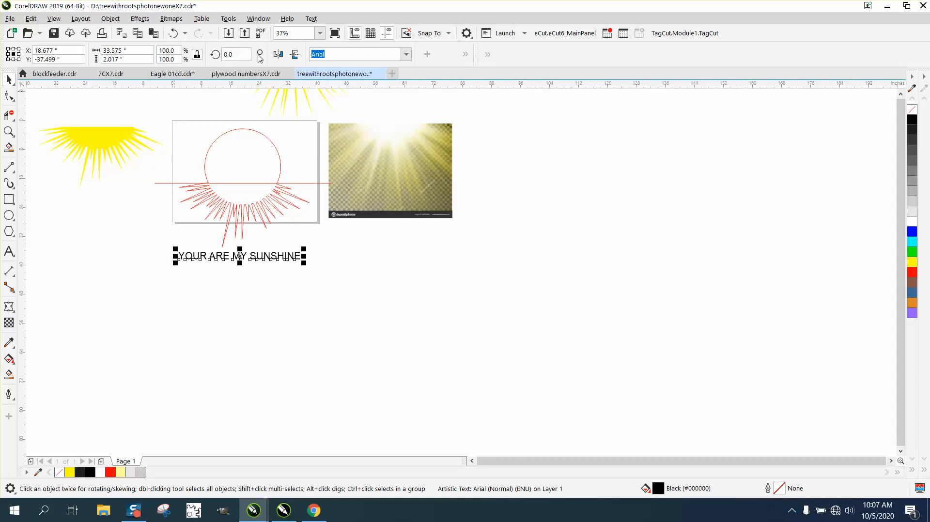
pyautogui.click(407, 54)
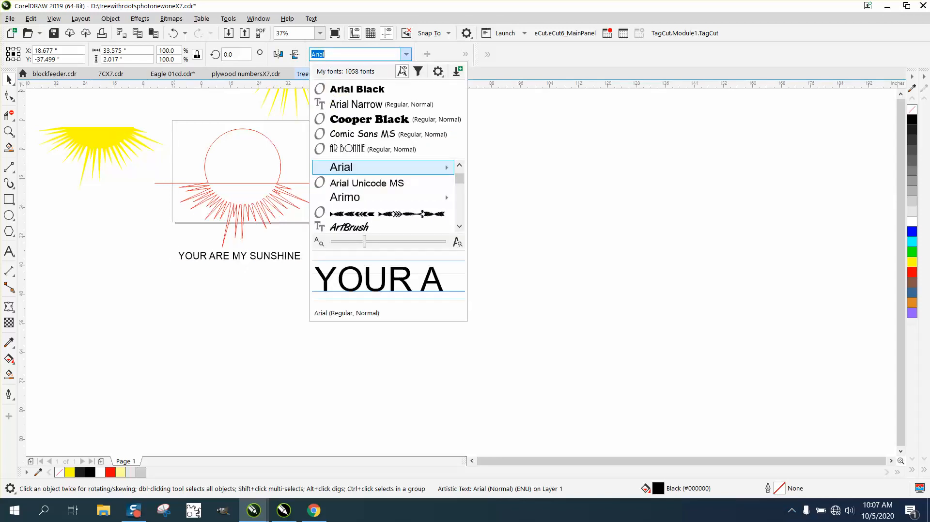
pyautogui.click(385, 121)
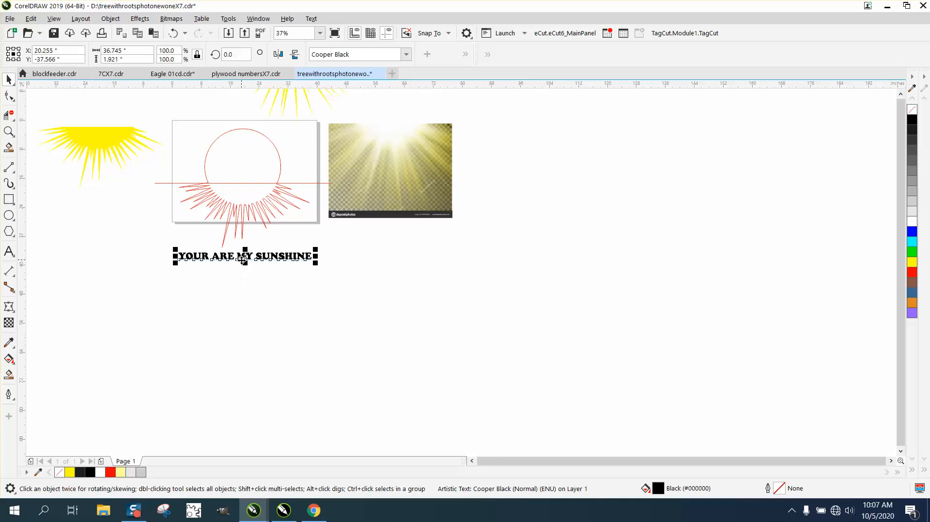
pyautogui.moveTo(244, 258); pyautogui.dragTo(244, 217)
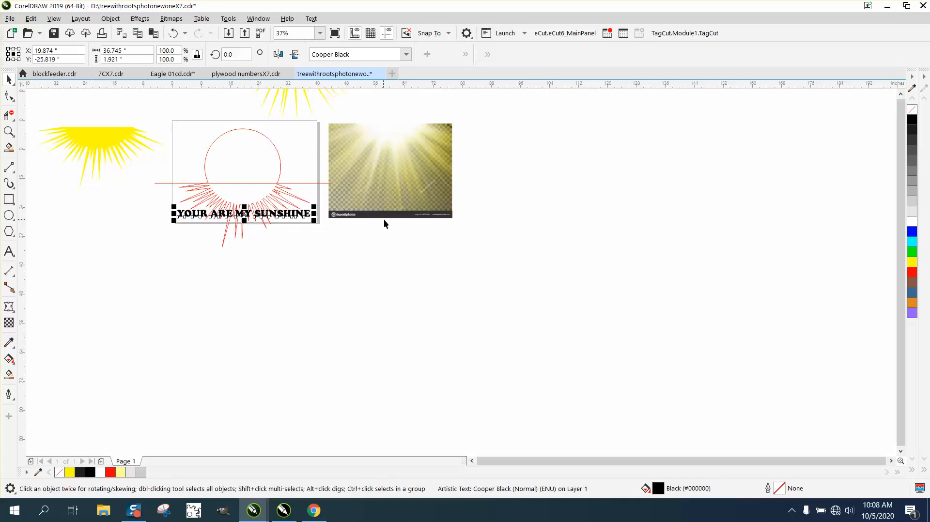
# Step: Remove the fill from the YOUR ARE MY SUNSHINE text and give it a black outline
pyautogui.click(8, 131)
pyautogui.moveTo(155, 149); pyautogui.dragTo(477, 271)
pyautogui.click(9, 79)
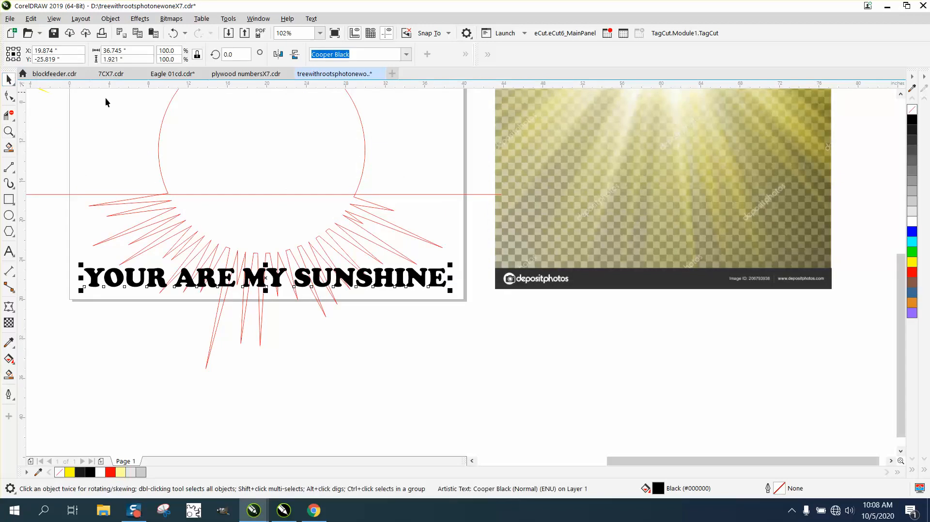
pyautogui.click(913, 115)
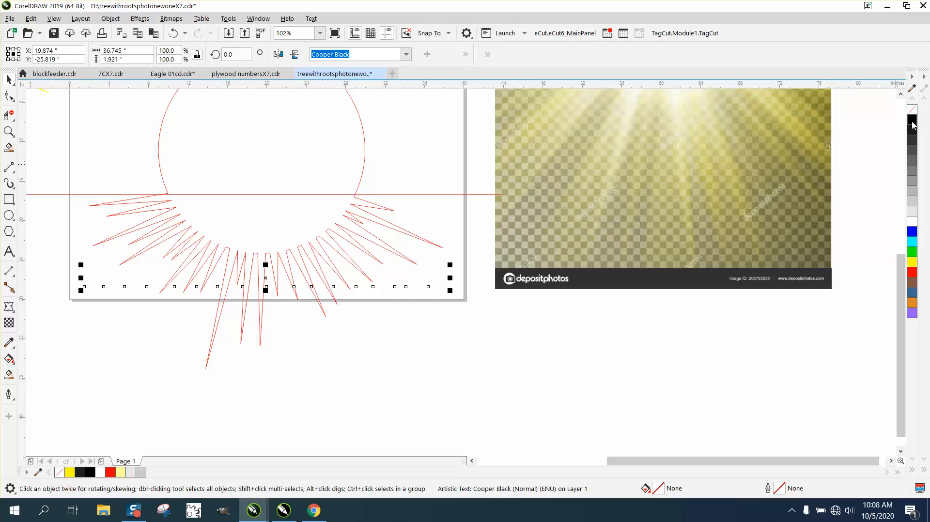
pyautogui.rightClick(912, 120)
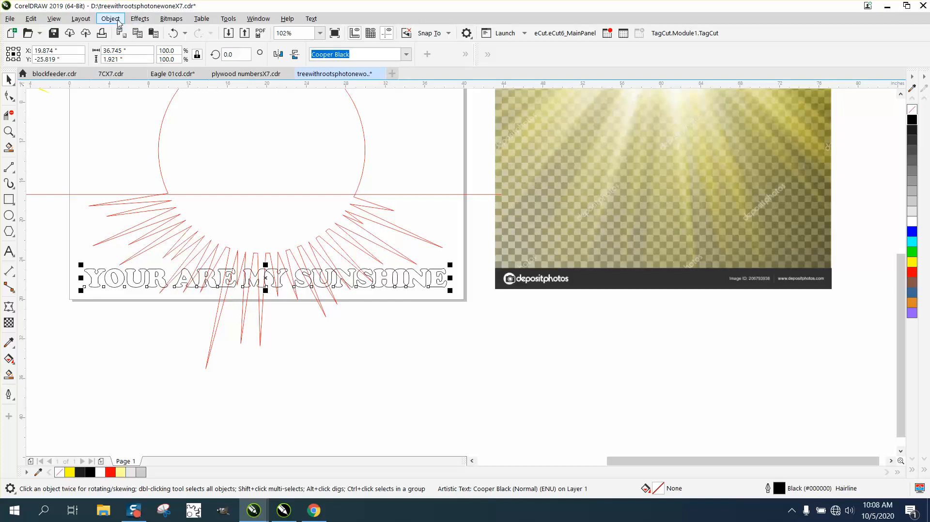
# Step: Open the Contour settings for the outlined text
pyautogui.click(139, 18)
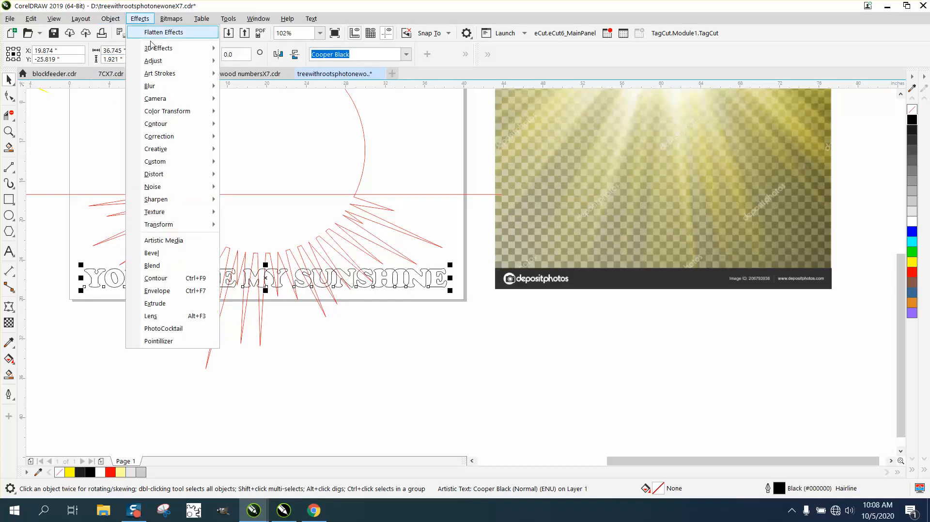
pyautogui.click(171, 279)
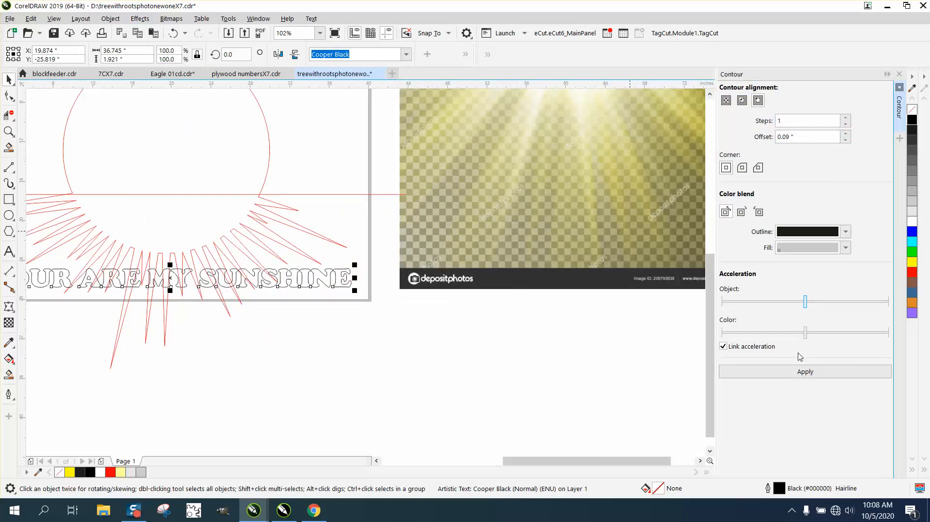
# Step: Try one-step outside contours of 0.09 and 0.01 inches on the text, undoing each
pyautogui.click(809, 375)
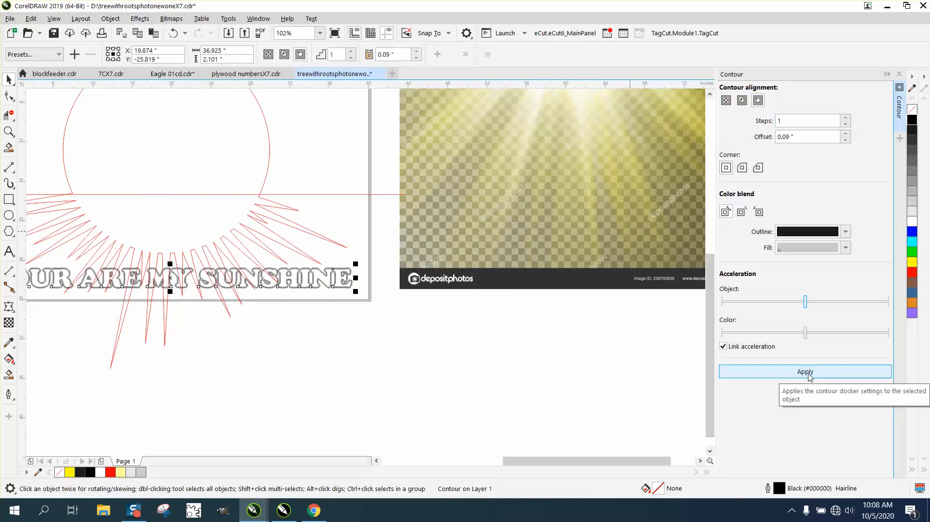
pyautogui.click(175, 31)
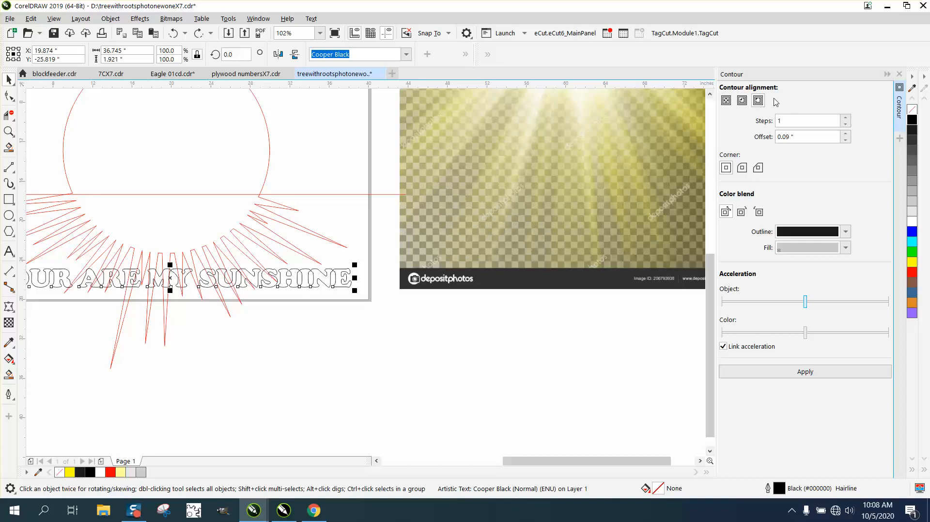
pyautogui.moveTo(811, 139); pyautogui.dragTo(756, 143)
pyautogui.write('.01')
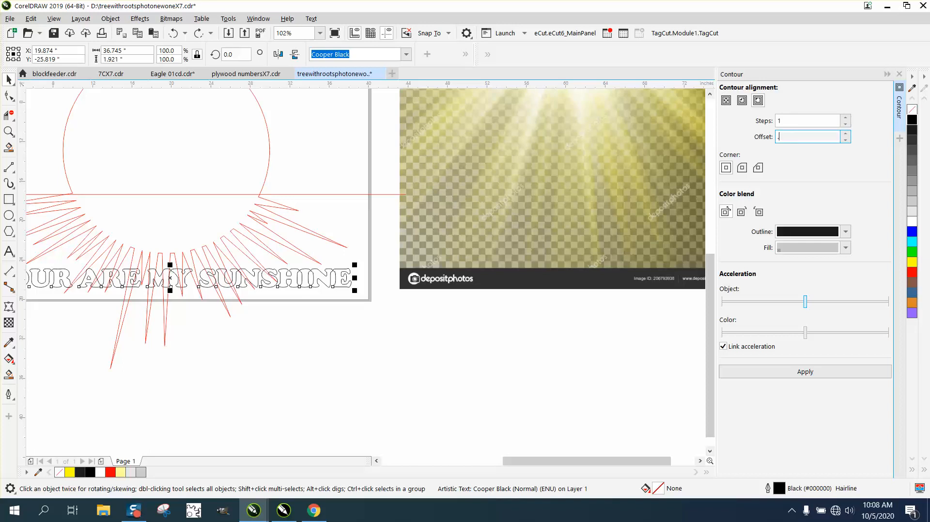
pyautogui.click(816, 371)
pyautogui.click(173, 34)
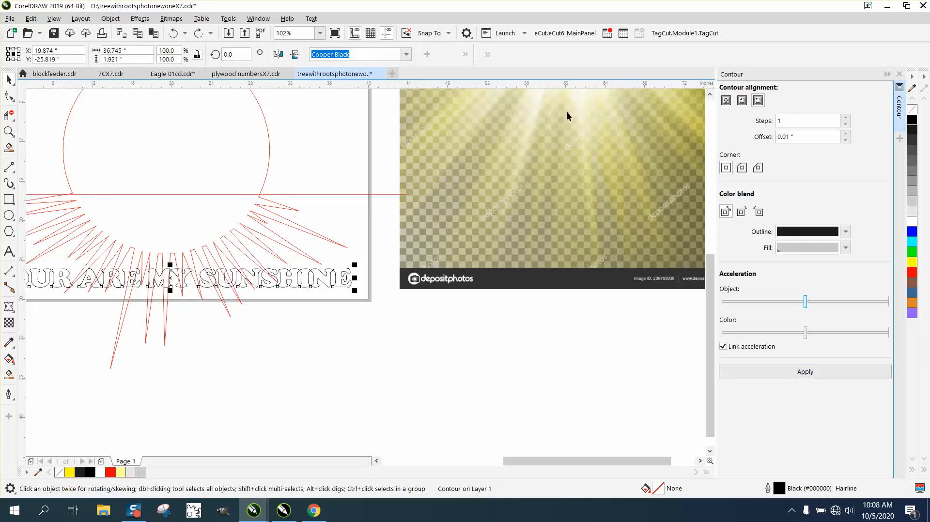
# Step: Apply a one-step outside contour with a 0.1 inch offset to the text
pyautogui.moveTo(807, 137); pyautogui.dragTo(751, 139)
pyautogui.write('.1')
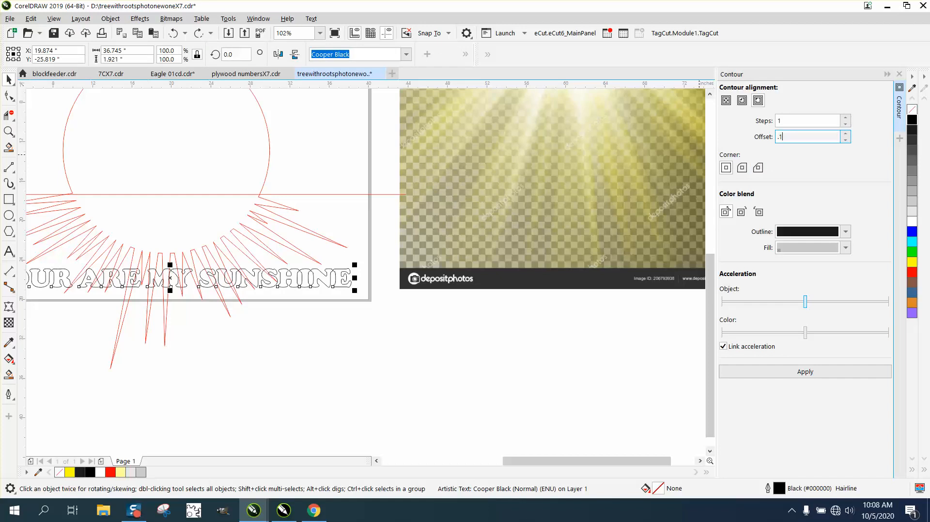
pyautogui.press('Return')
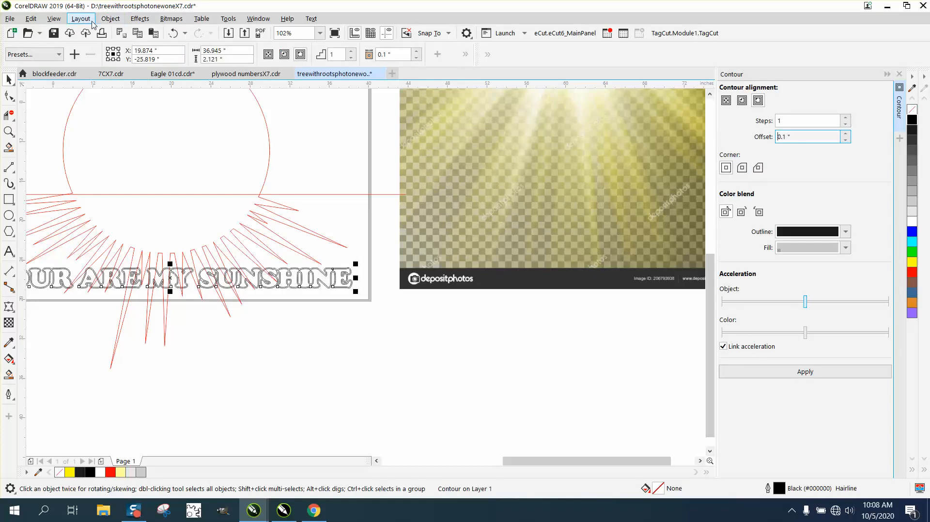
# Step: Break the contour apart from the original text and clear the selection
pyautogui.click(111, 19)
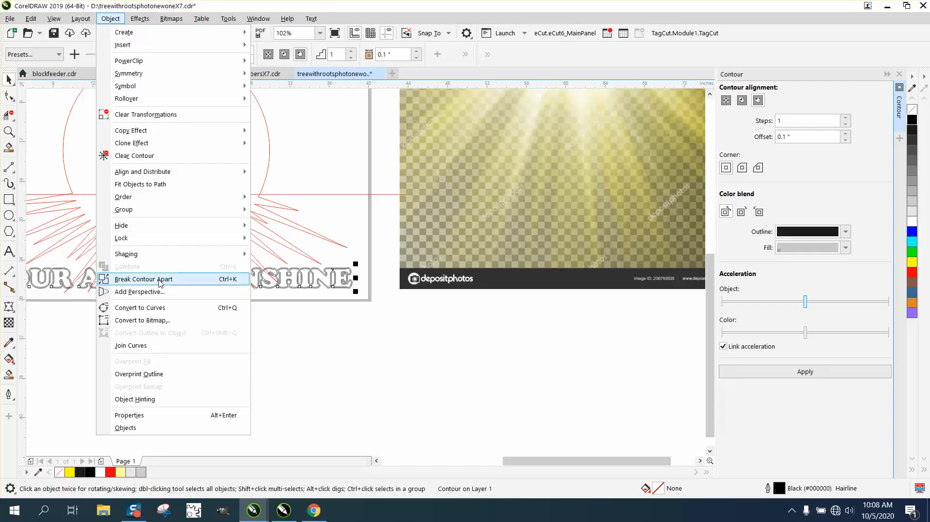
pyautogui.click(160, 279)
pyautogui.click(280, 303)
# Step: Move the original text 10 inches down, below the page, and fill it black
pyautogui.click(284, 284)
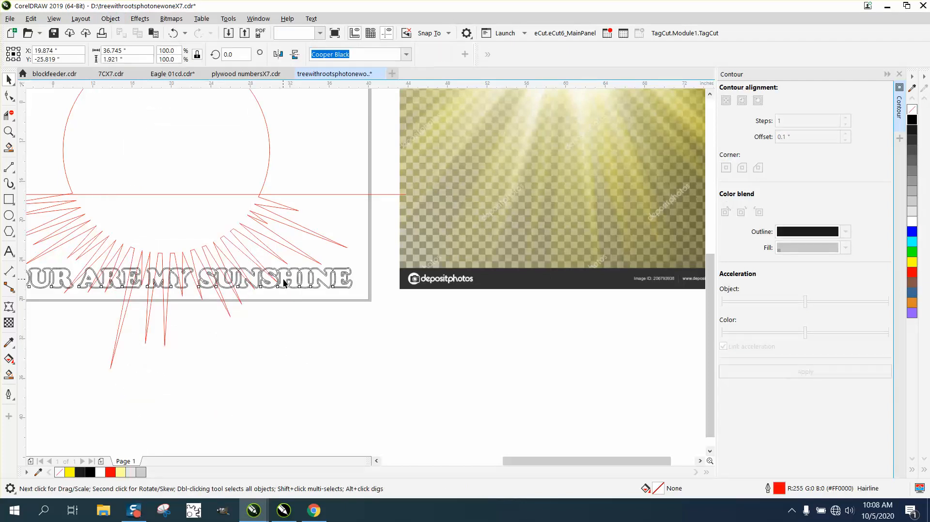
pyautogui.press('Down')
pyautogui.press('Down')
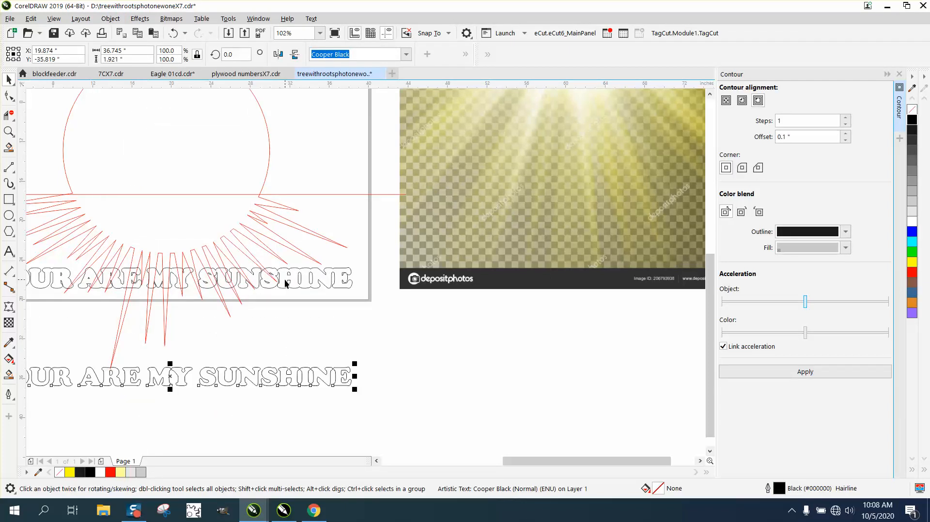
pyautogui.click(912, 120)
# Step: Smart Fill the sunburst area below the horizontal line and around the contoured lettering with black and no outline
pyautogui.scroll(-2, 381, 266)
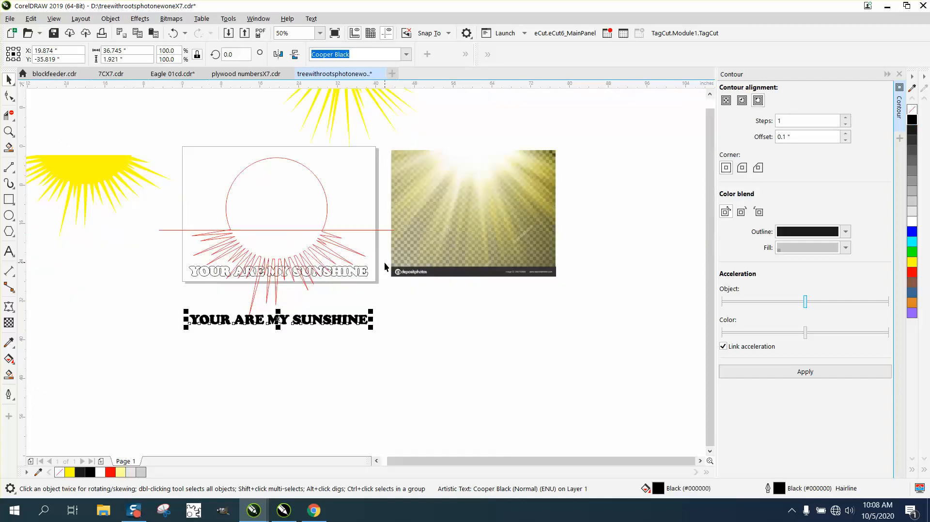
pyautogui.click(9, 131)
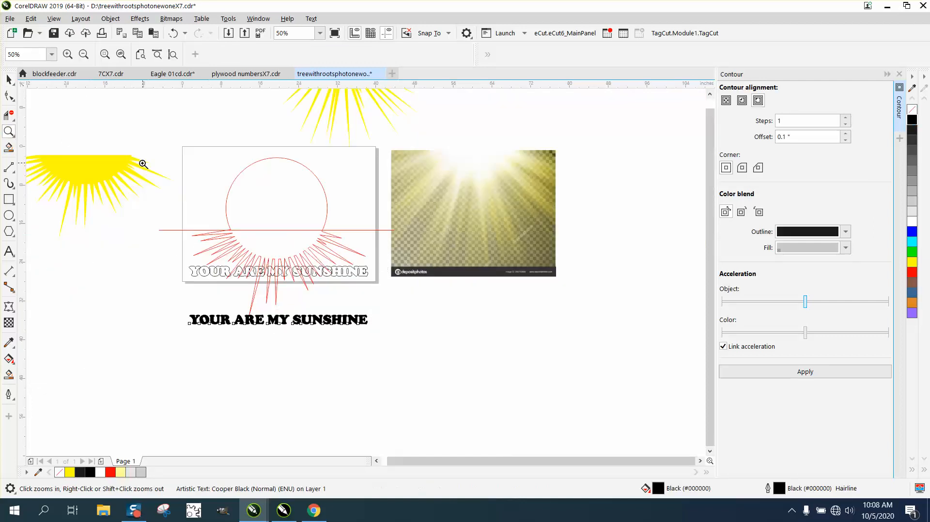
pyautogui.moveTo(140, 162); pyautogui.dragTo(483, 327)
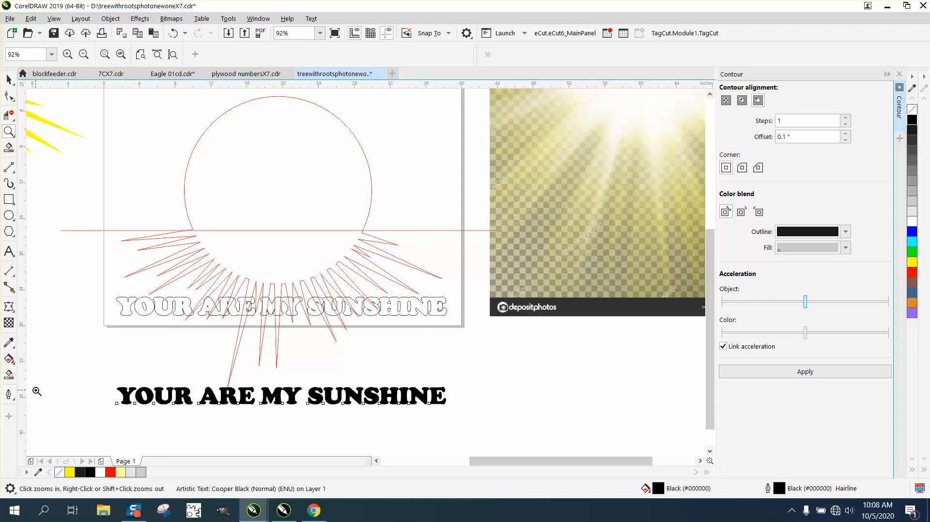
pyautogui.click(8, 375)
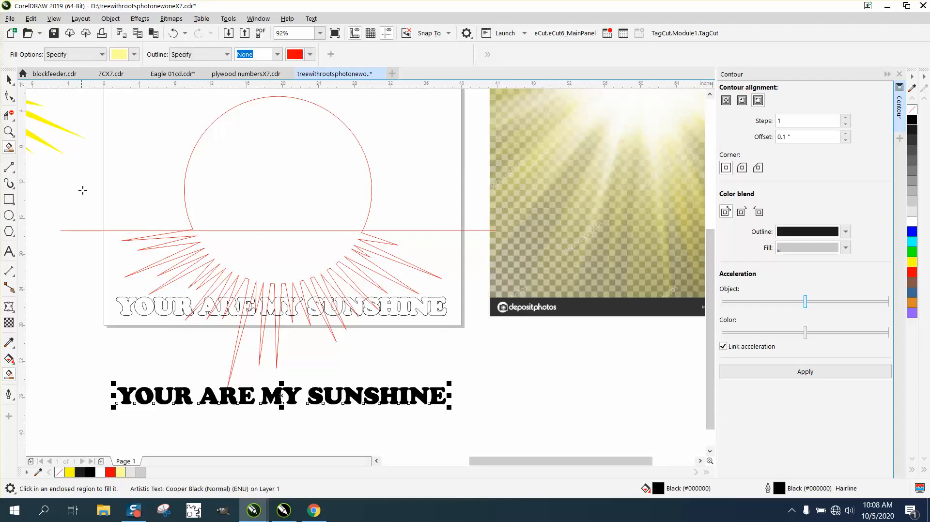
pyautogui.click(134, 55)
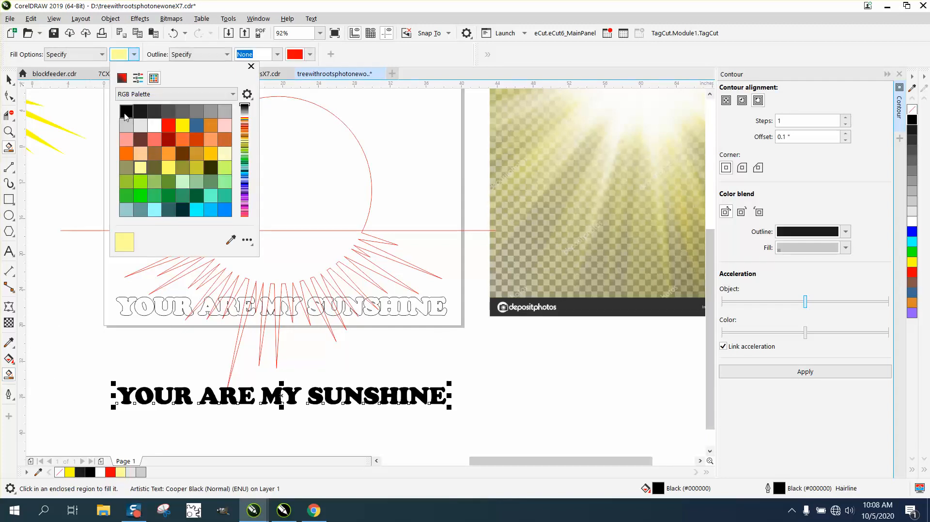
pyautogui.click(126, 112)
pyautogui.click(281, 255)
pyautogui.click(281, 255)
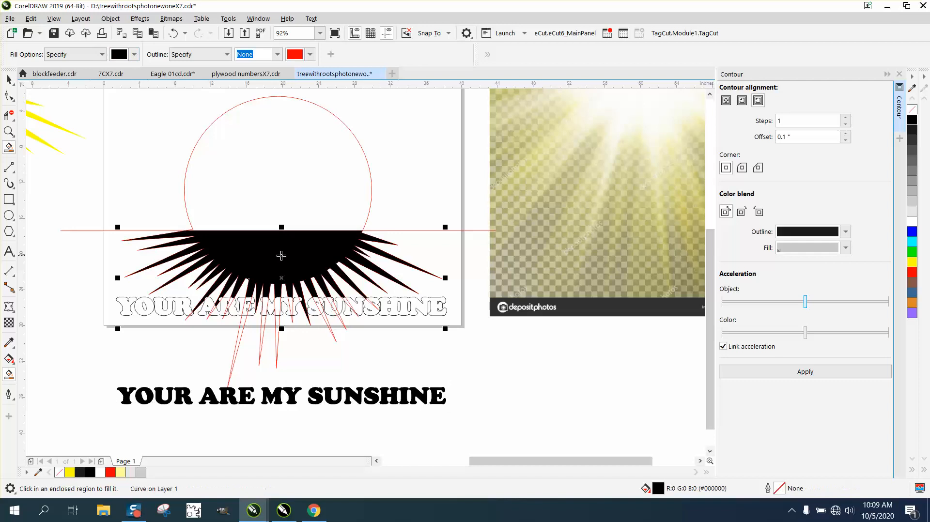
pyautogui.click(9, 131)
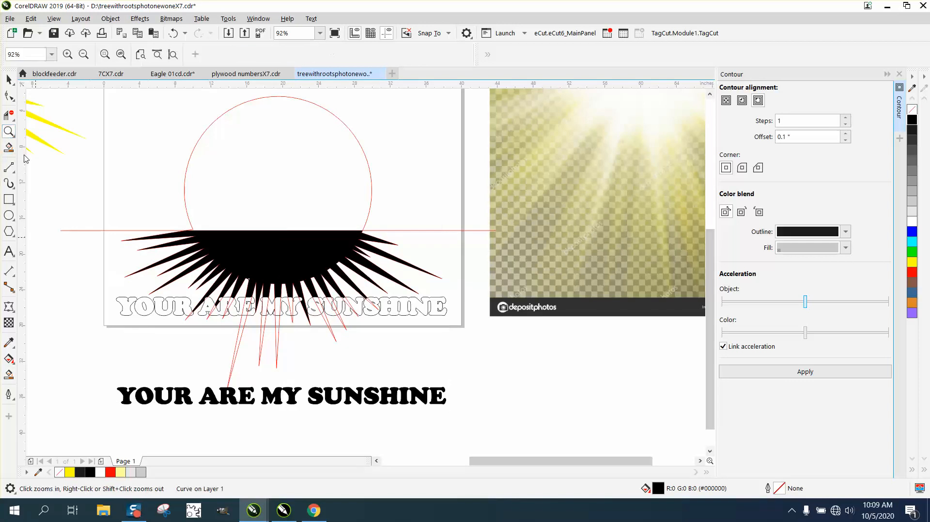
pyautogui.click(234, 395)
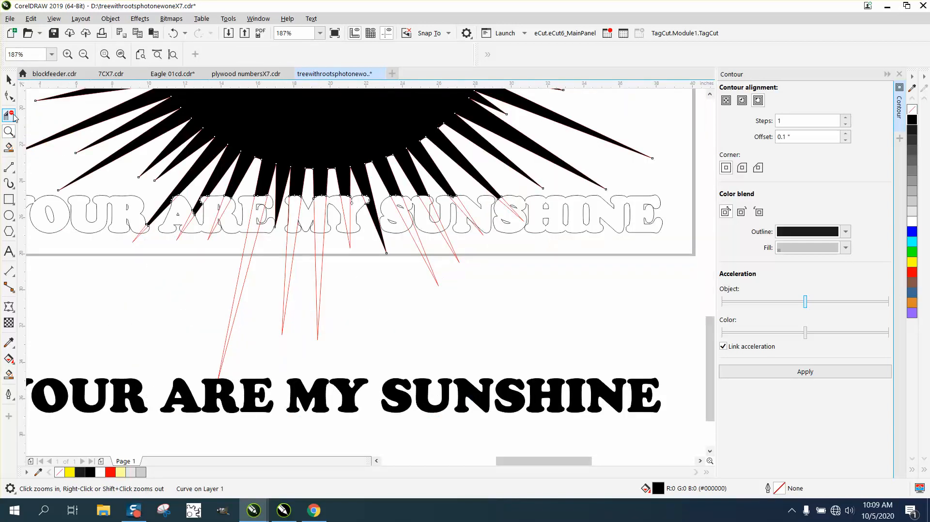
pyautogui.click(9, 374)
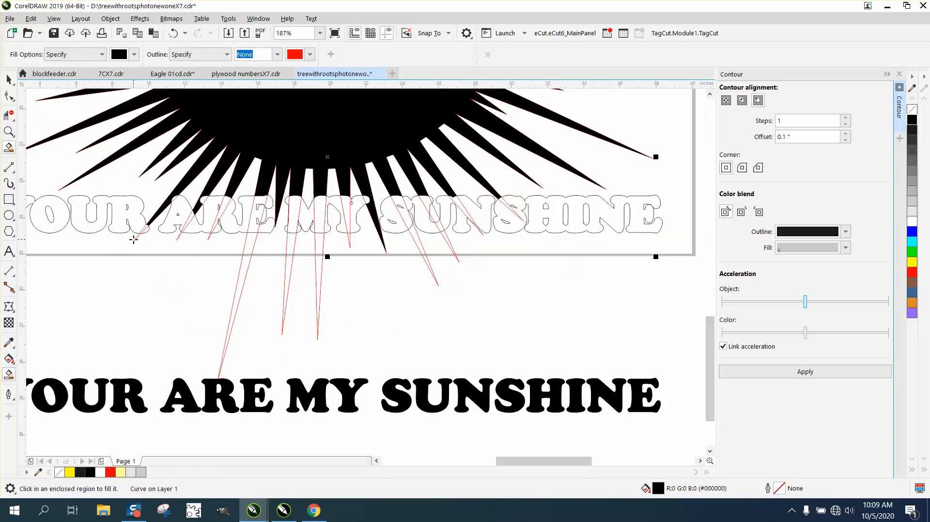
pyautogui.click(128, 245)
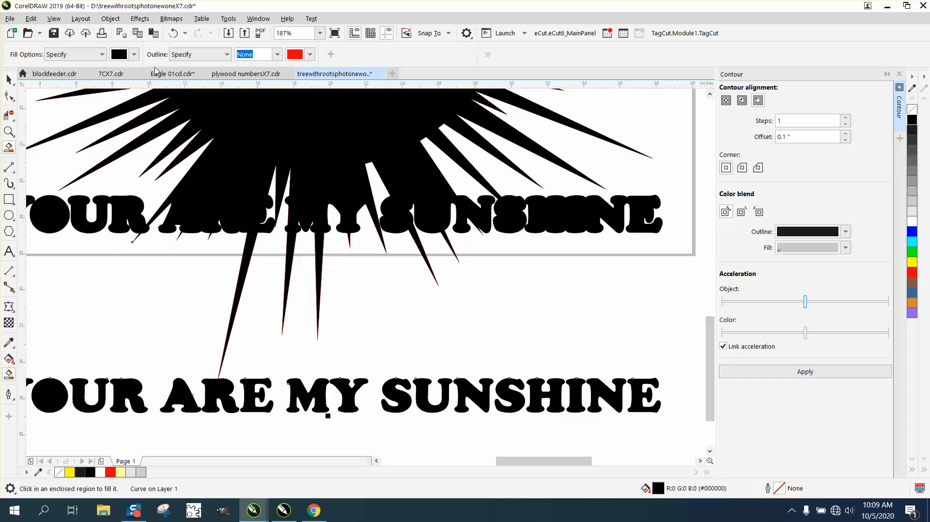
pyautogui.click(173, 33)
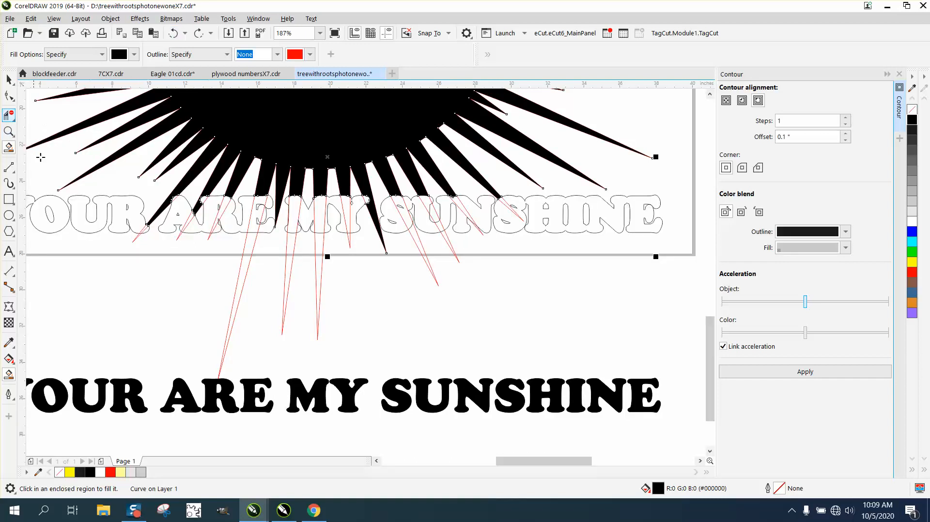
pyautogui.click(225, 284)
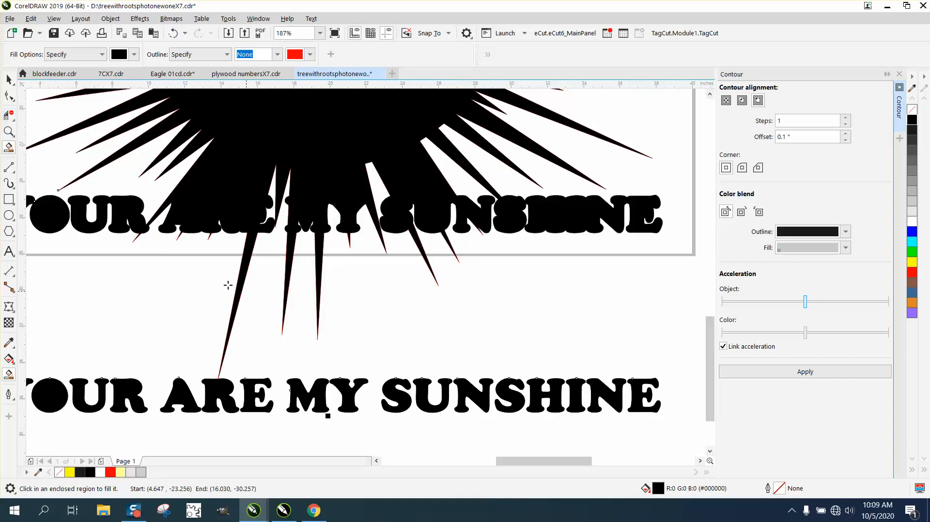
pyautogui.click(173, 33)
# Step: Smart Fill the three short ray tips below the contoured YOUR and ARE letters with black and no outline
pyautogui.click(9, 132)
pyautogui.moveTo(97, 208); pyautogui.dragTo(325, 299)
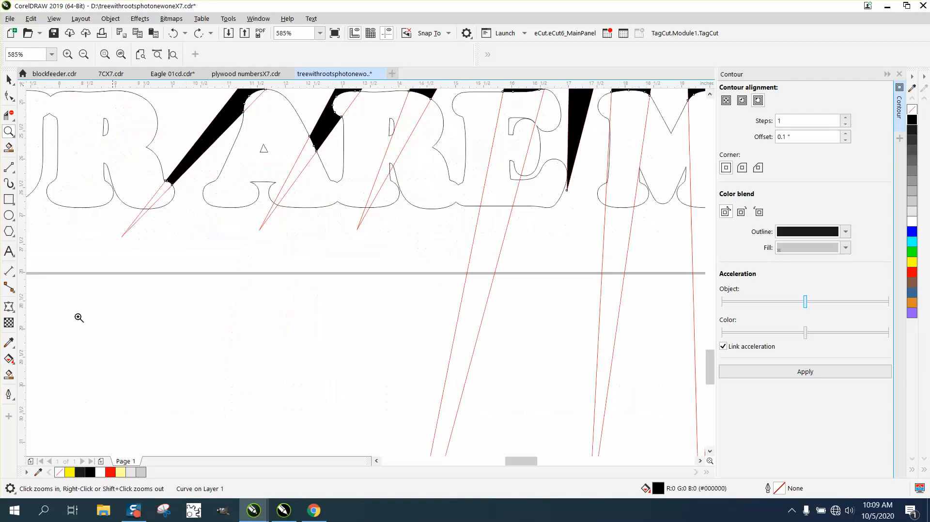
pyautogui.click(8, 375)
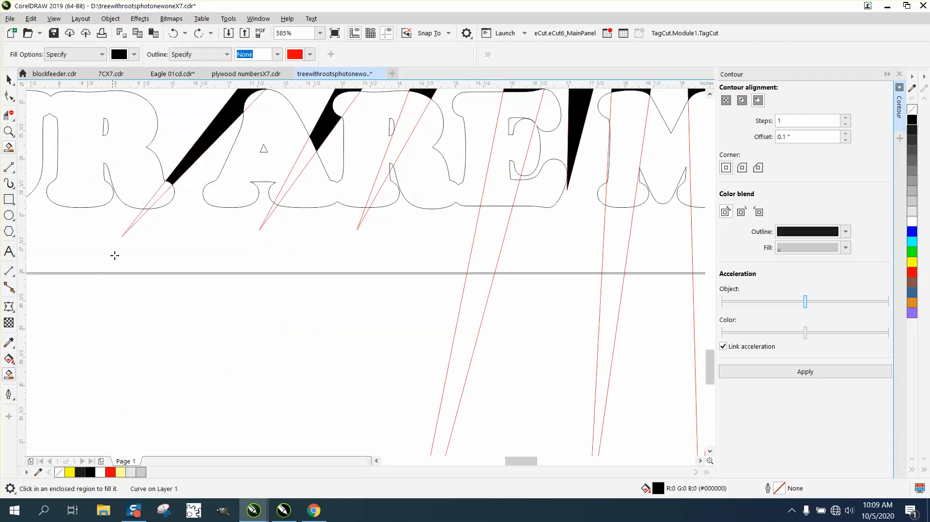
pyautogui.click(141, 217)
pyautogui.click(271, 209)
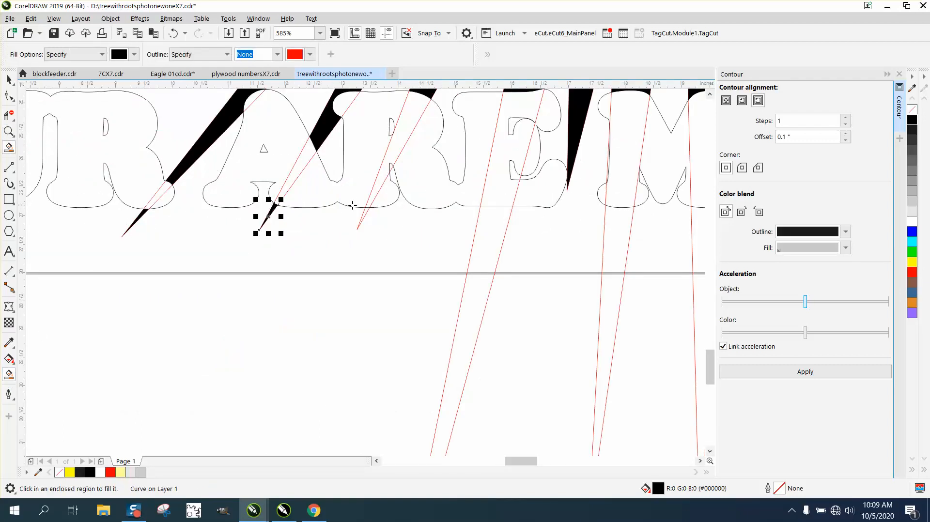
pyautogui.click(364, 214)
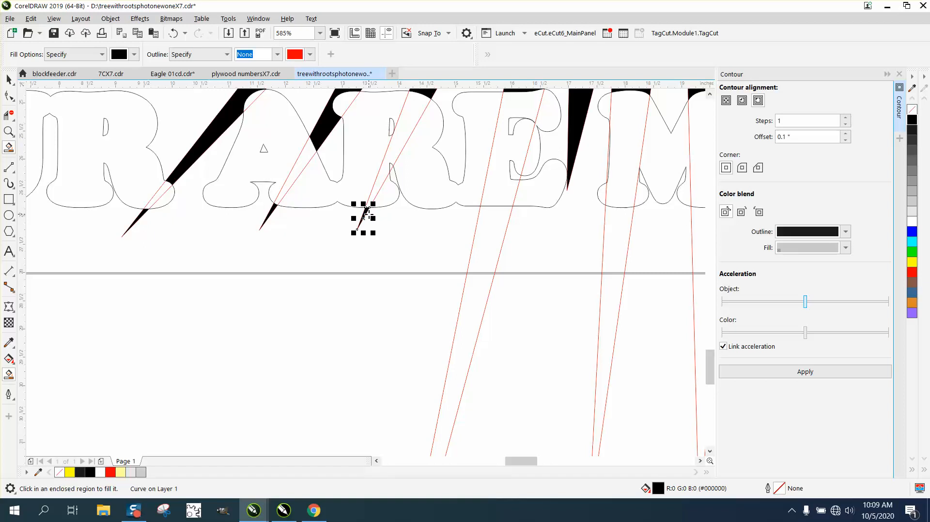
# Step: Smart Fill the three long rays and one short tip below the contoured E, M and Y with black
pyautogui.click(498, 218)
pyautogui.click(617, 229)
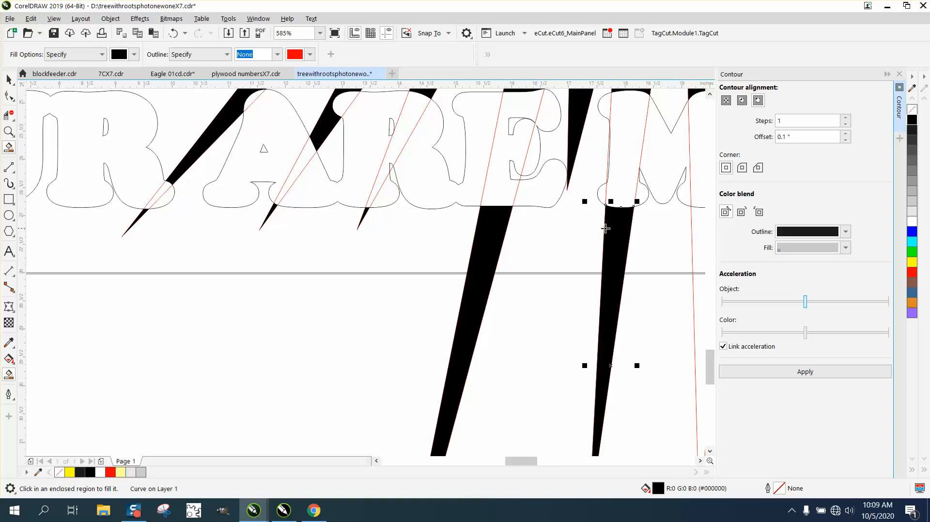
pyautogui.scroll(-3, 606, 174)
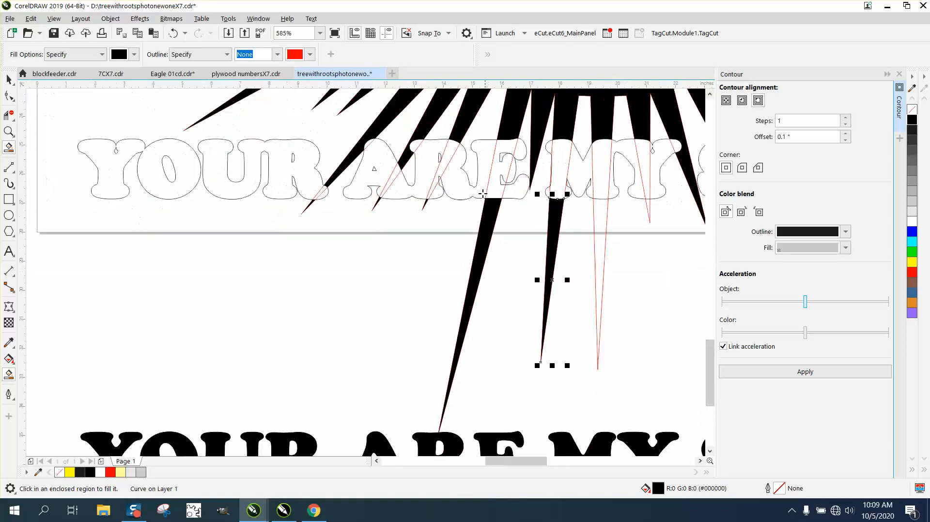
pyautogui.click(597, 217)
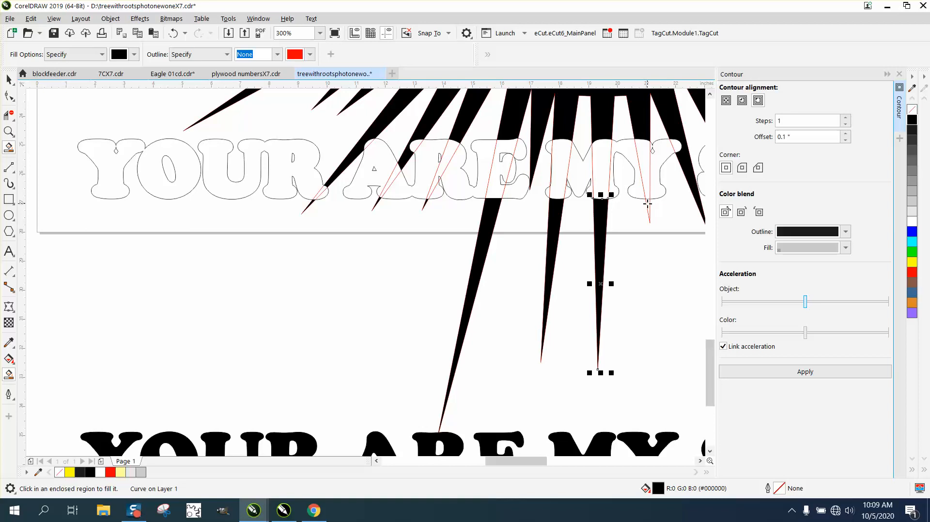
pyautogui.click(648, 204)
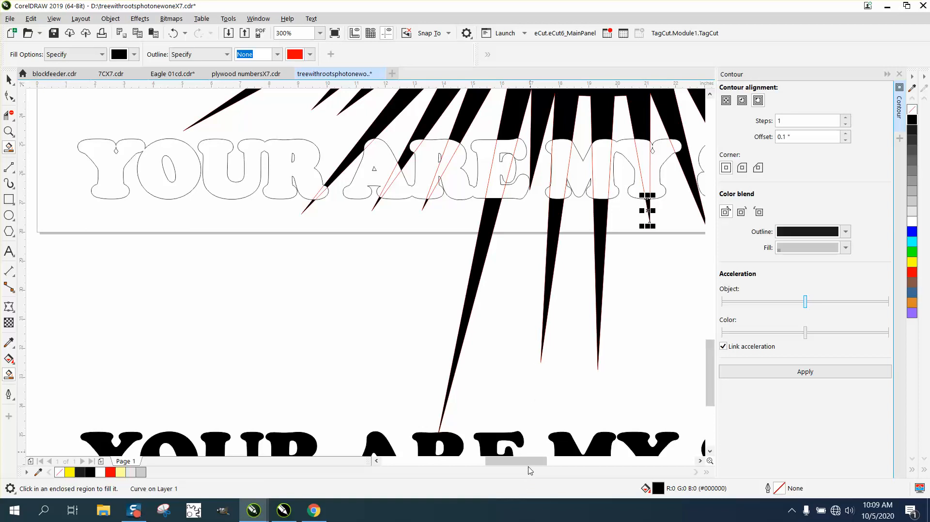
# Step: Smart Fill the remaining ray sections below the contoured S, U and N of SUNSHINE with black
pyautogui.hscroll(5, 530, 469)
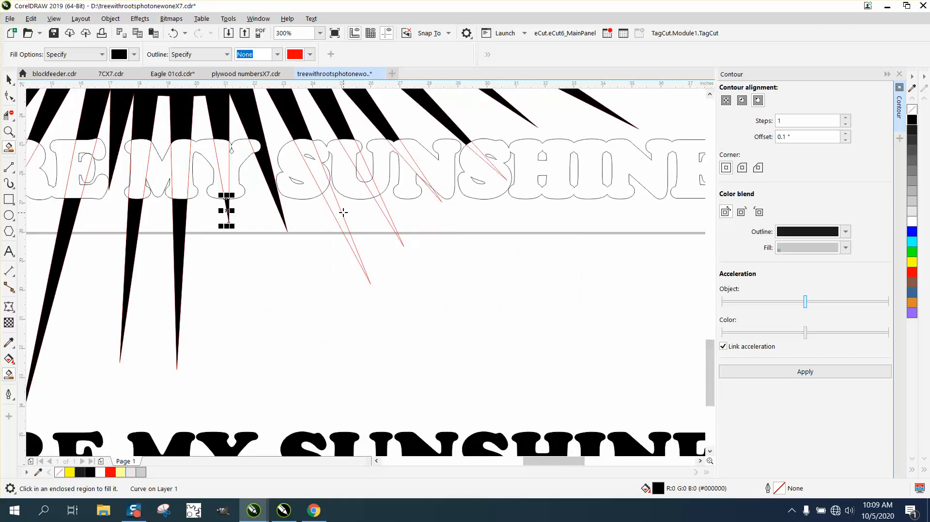
pyautogui.click(336, 209)
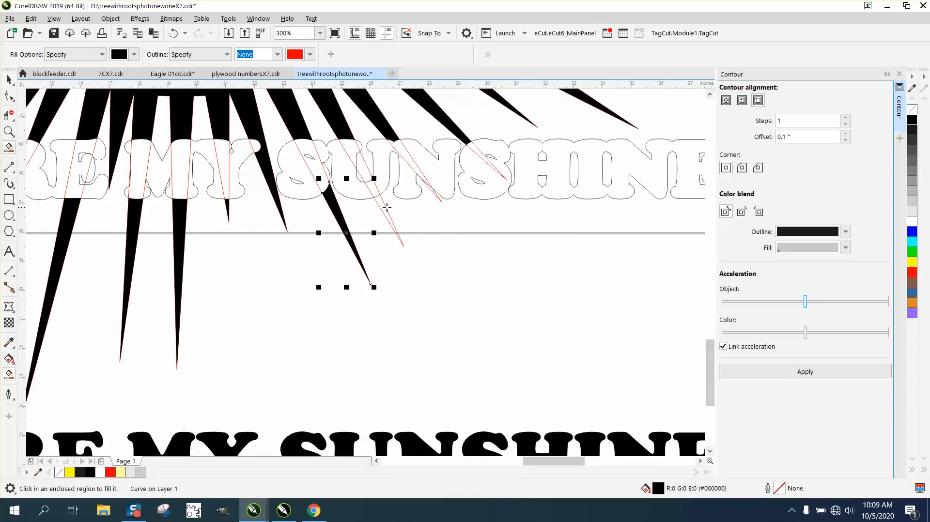
pyautogui.click(363, 173)
pyautogui.click(379, 199)
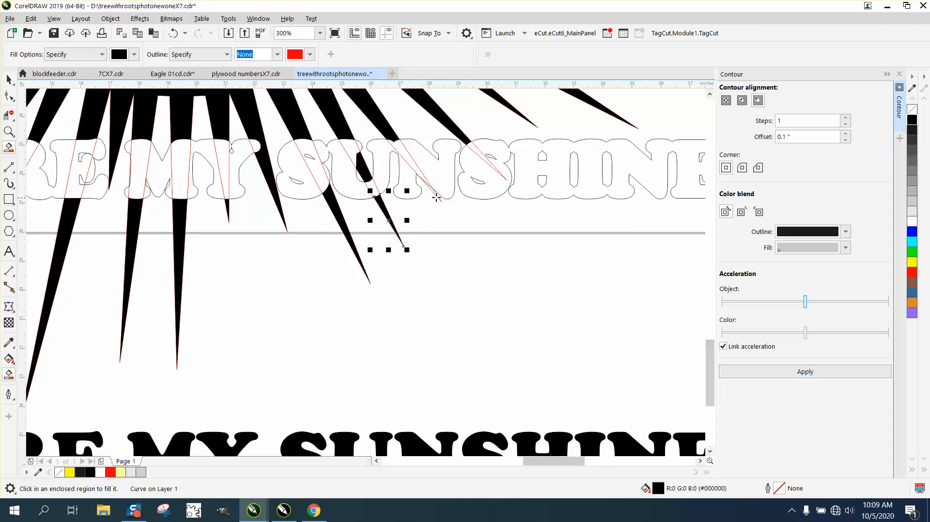
pyautogui.click(432, 191)
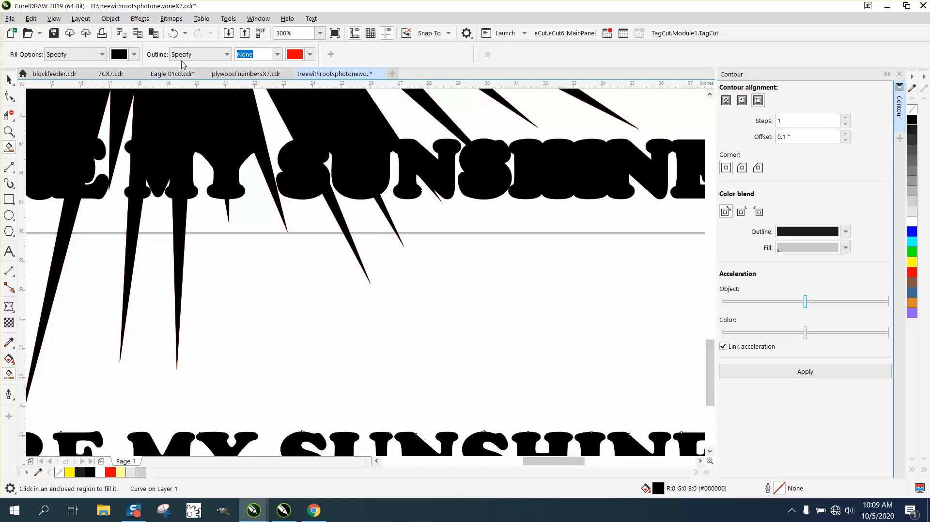
pyautogui.click(173, 33)
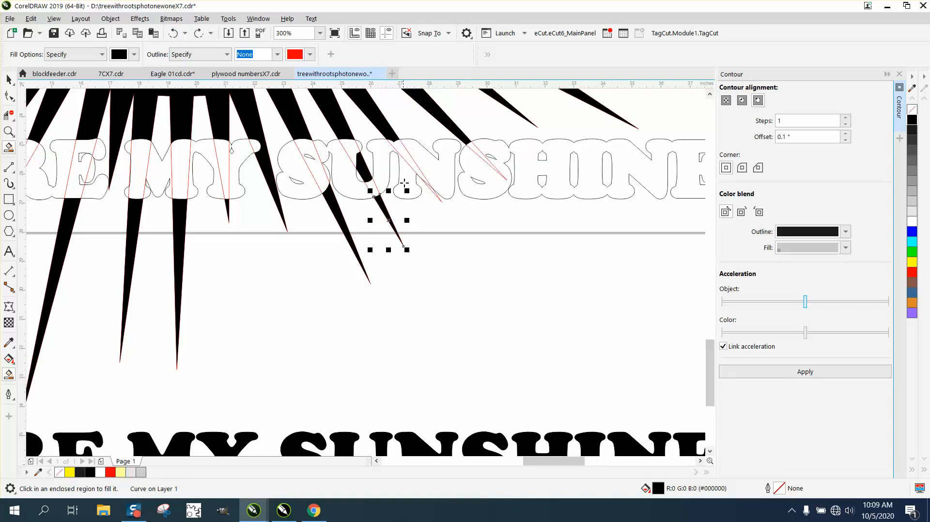
pyautogui.click(431, 191)
pyautogui.scroll(-2, 515, 214)
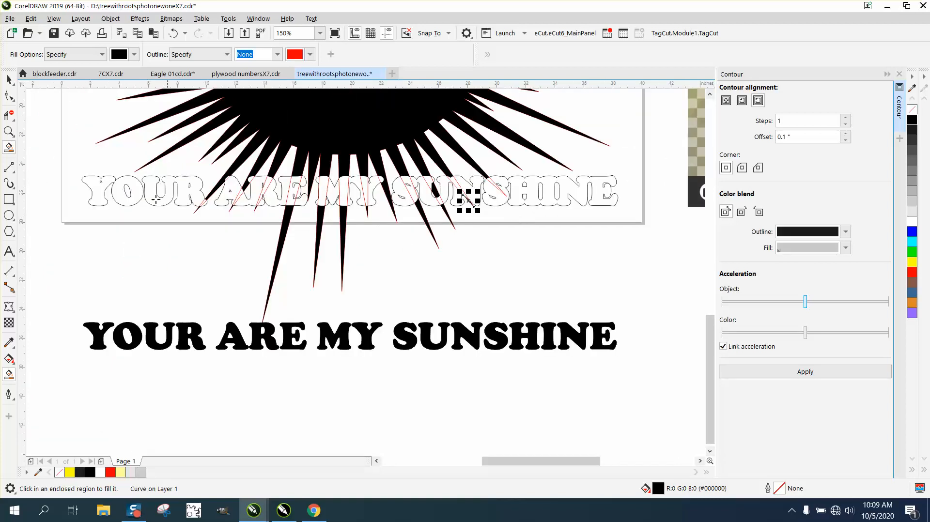
# Step: Move the contoured lettering, together with the small ray pieces enclosed in the selection, 30 inches down below the page
pyautogui.click(8, 79)
pyautogui.scroll(-2, 345, 240)
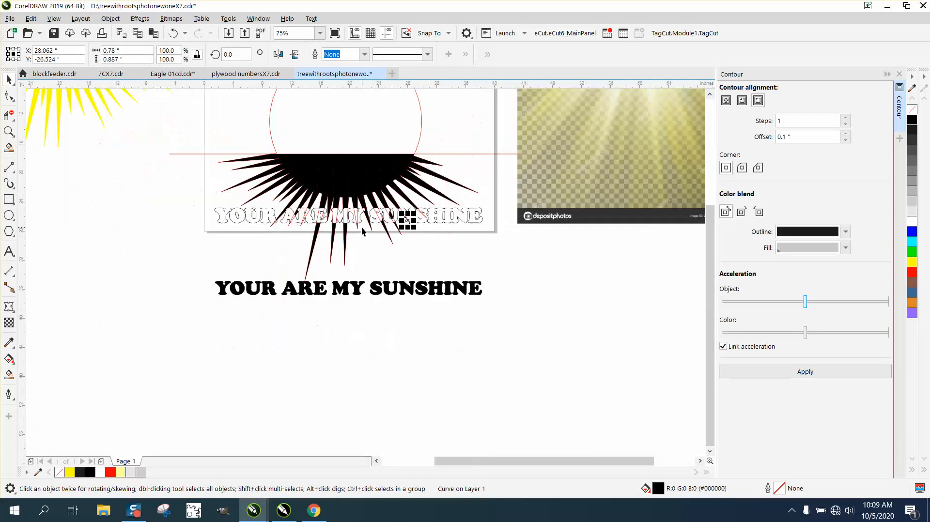
pyautogui.click(341, 179)
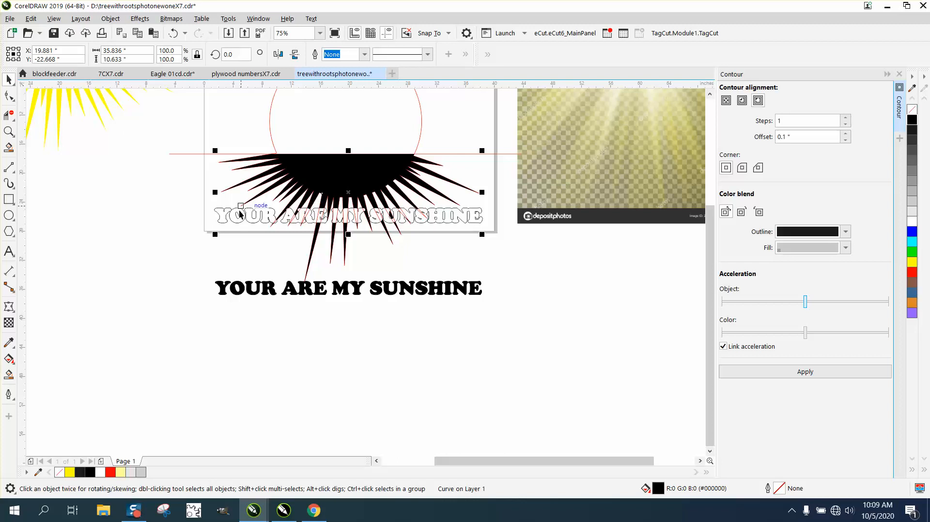
pyautogui.moveTo(198, 199); pyautogui.dragTo(490, 231)
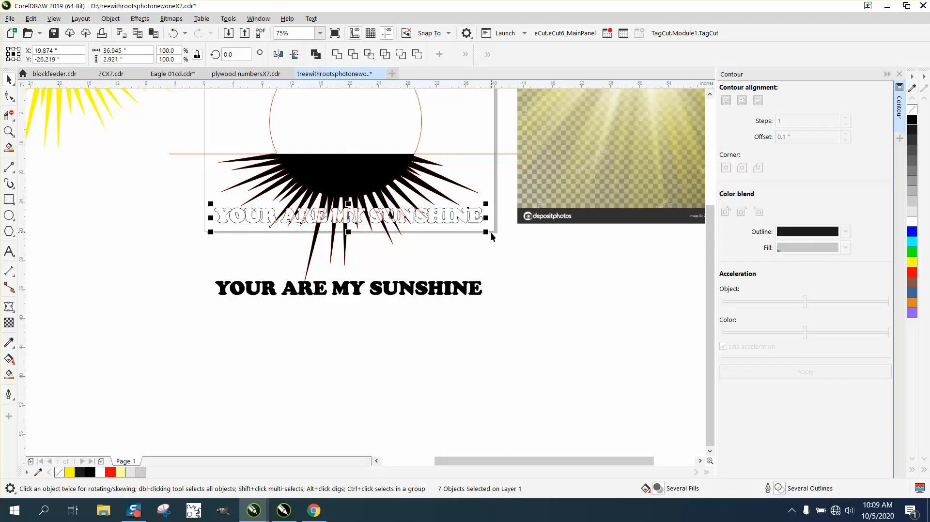
pyautogui.press('Down')
pyautogui.press('Down')
pyautogui.press('Down')
pyautogui.press('Down')
pyautogui.press('Down')
pyautogui.press('Down')
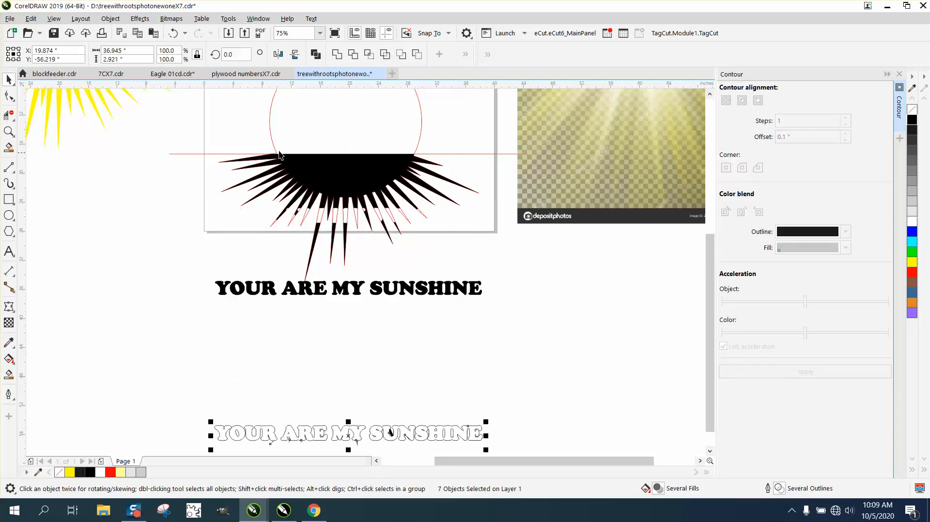
# Step: Delete the red horizontal line and the red circle-with-rays outline, leaving the black fills
pyautogui.click(180, 155)
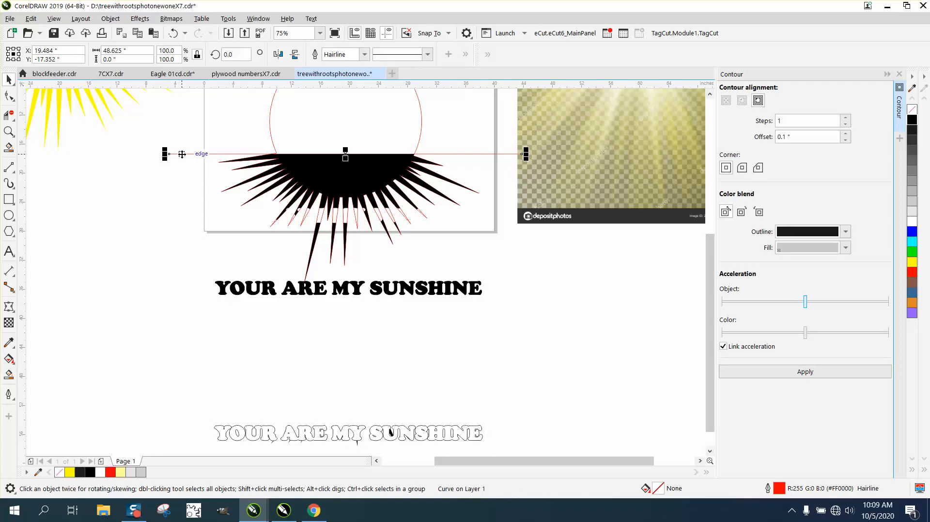
pyautogui.press('Delete')
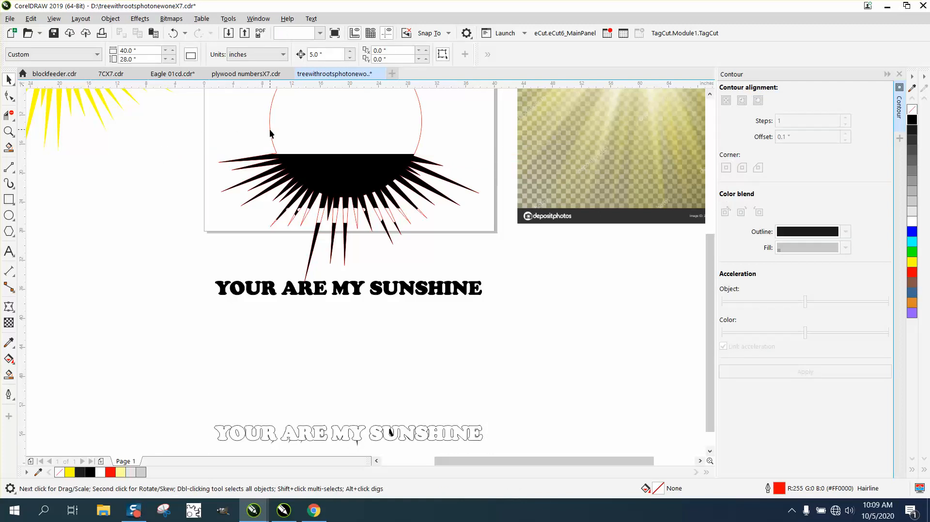
pyautogui.click(270, 133)
pyautogui.press('Delete')
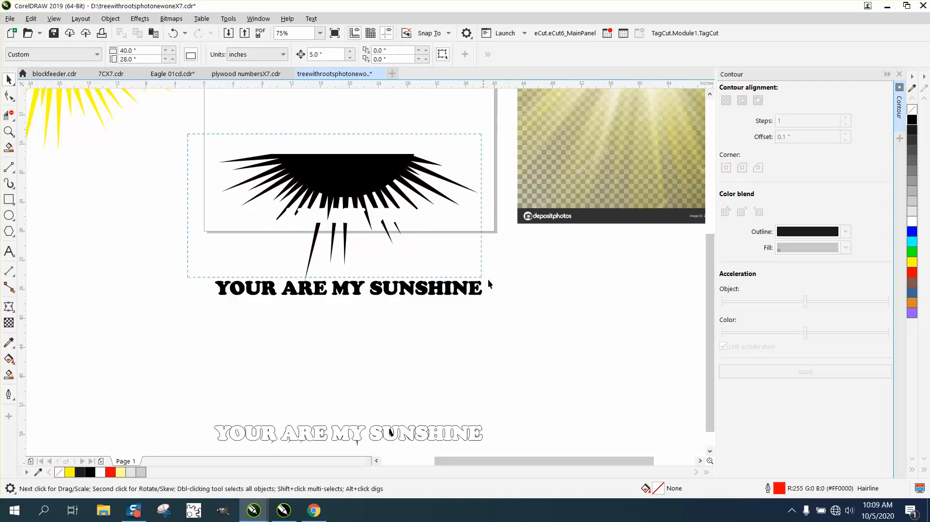
# Step: Move only the black YOUR ARE MY SUNSHINE text 10 inches up, back into the gap in the rays
pyautogui.moveTo(488, 281); pyautogui.dragTo(518, 304)
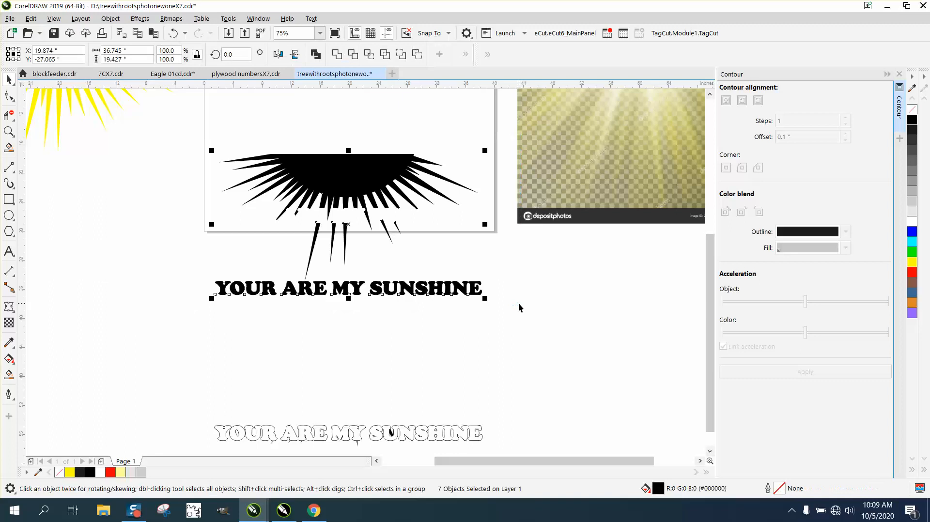
pyautogui.click(474, 260)
pyautogui.click(348, 291)
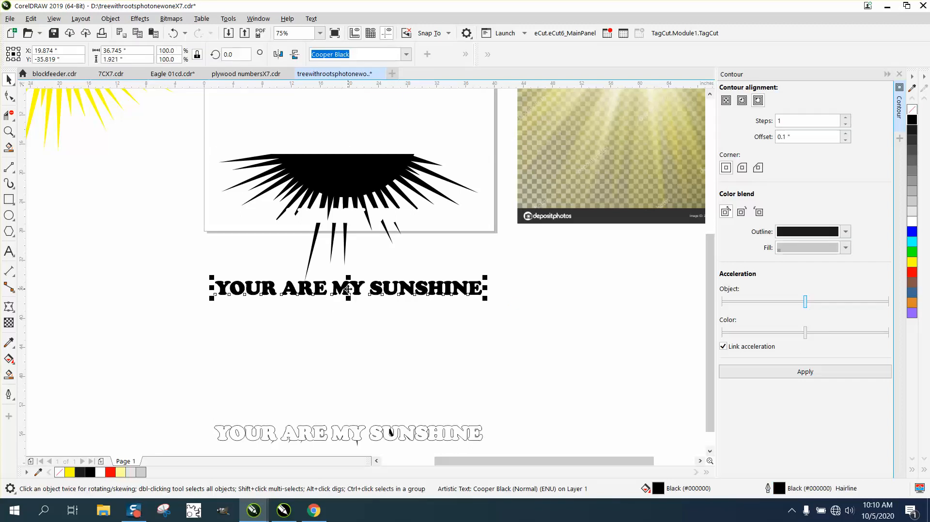
pyautogui.press('Up')
pyautogui.press('Up')
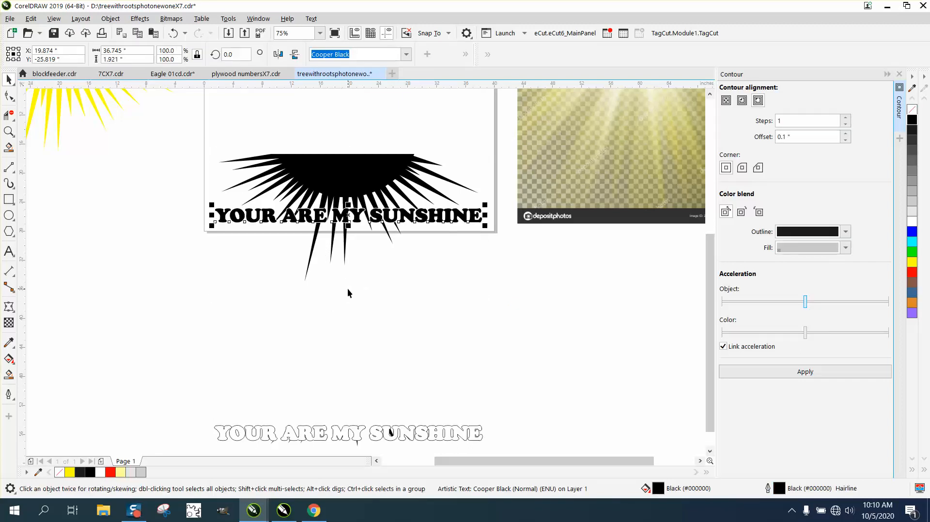
# Step: Recolour the large upper sunburst shape with a 10% Black fill and a 10% Black outline
pyautogui.click(9, 131)
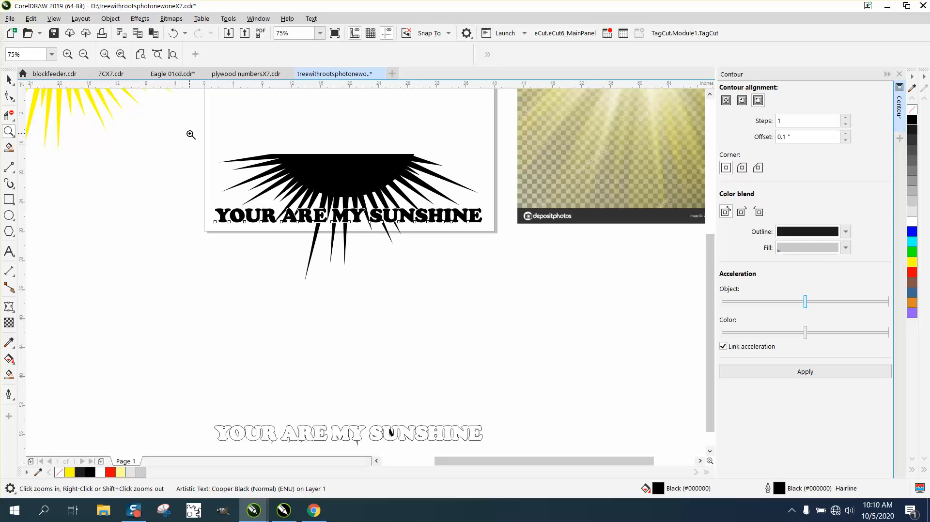
pyautogui.moveTo(195, 140); pyautogui.dragTo(613, 310)
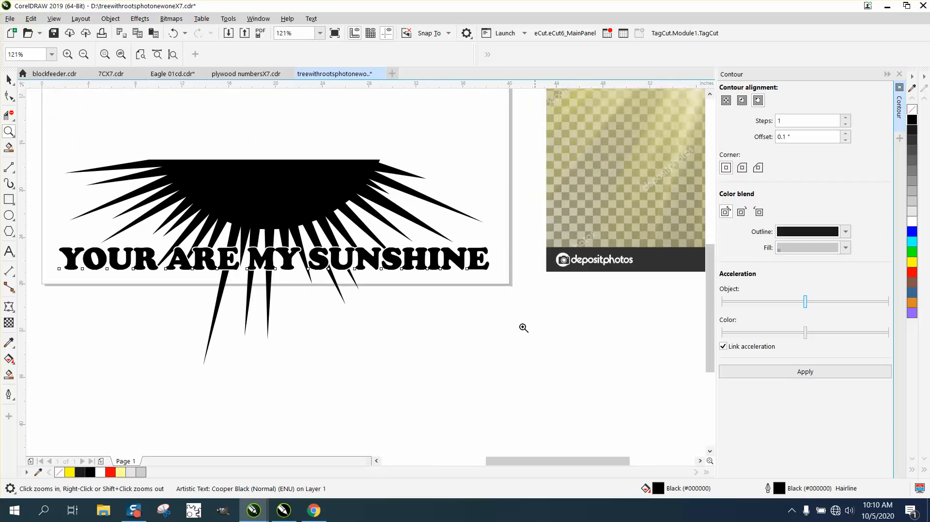
pyautogui.click(368, 306)
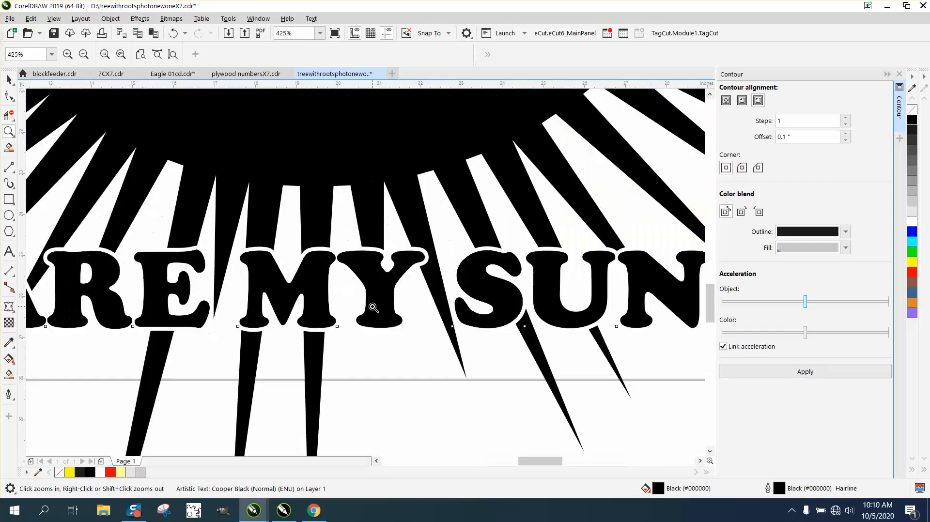
pyautogui.rightClick(318, 253)
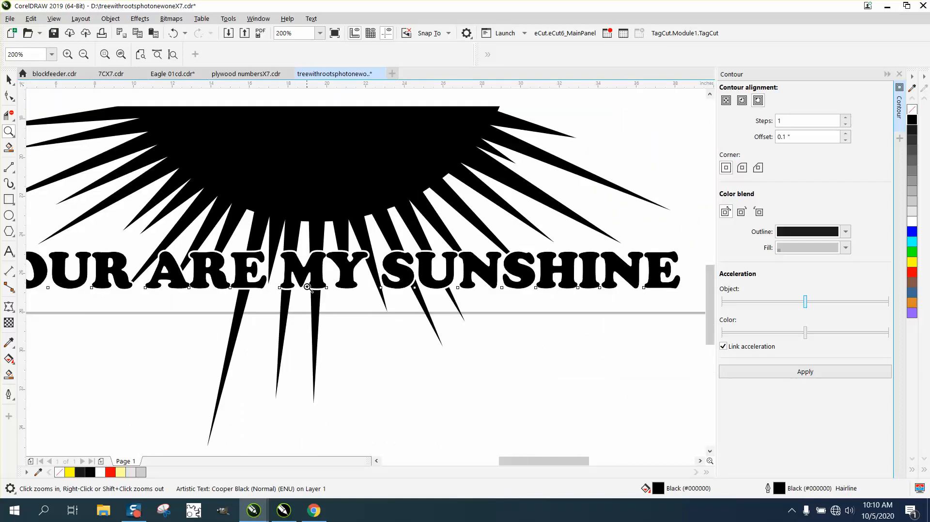
pyautogui.click(8, 79)
pyautogui.click(366, 136)
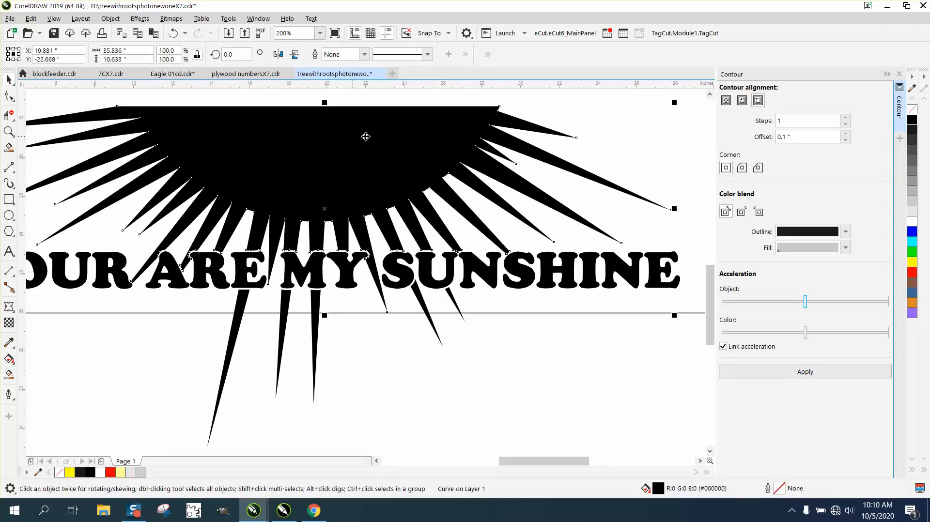
pyautogui.rightClick(912, 214)
pyautogui.click(912, 213)
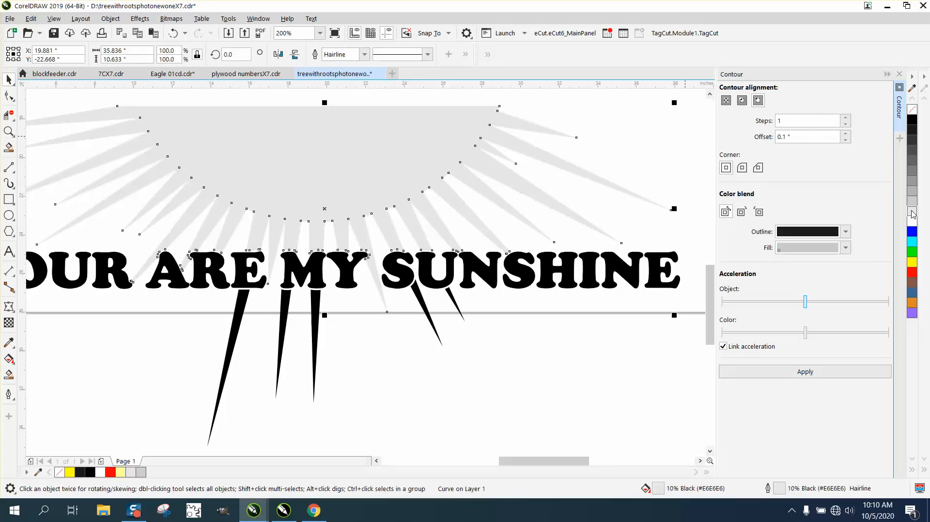
# Step: Move the YOUR ARE MY SUNSHINE text 20 inches down, clear of the sunburst pieces
pyautogui.scroll(-2, 621, 213)
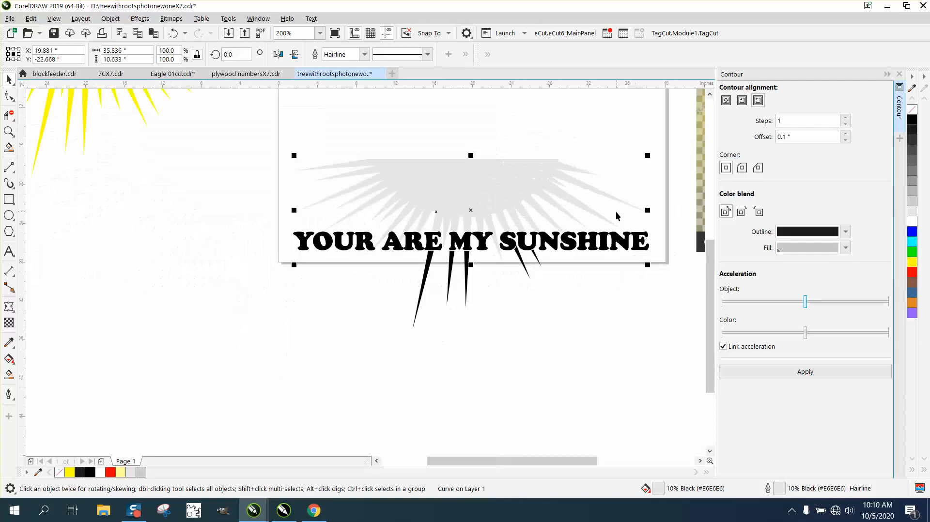
pyautogui.click(430, 247)
pyautogui.press('Down')
pyautogui.press('Down')
pyautogui.press('Down')
pyautogui.press('Down')
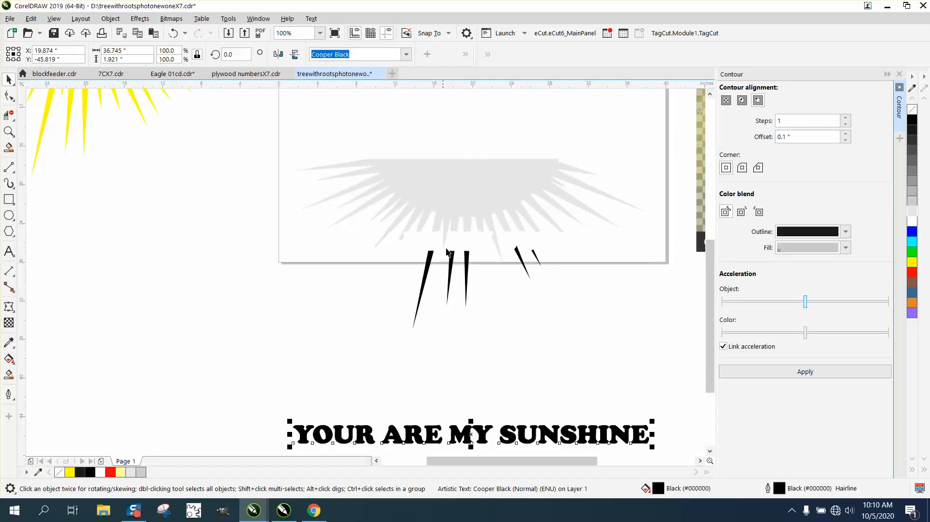
# Step: Fill all the sunburst pieces, including the five lower ray tips, with 10% Black and move the text 20 inches back up
pyautogui.moveTo(256, 130); pyautogui.dragTo(681, 347)
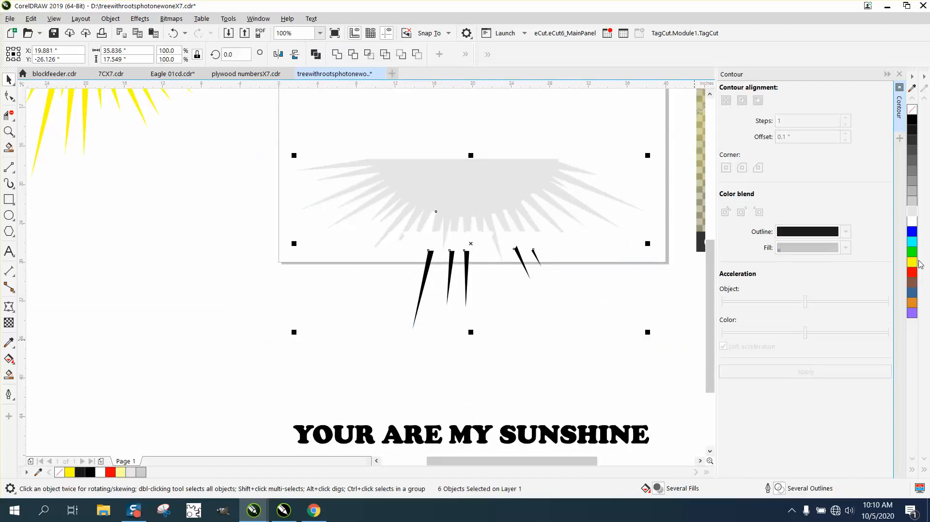
pyautogui.click(911, 217)
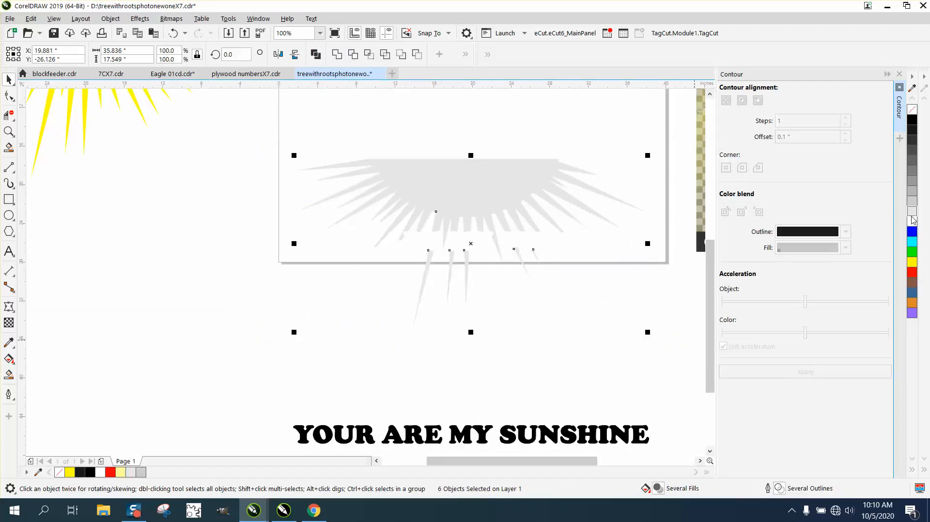
pyautogui.click(511, 440)
pyautogui.press('Up')
pyautogui.press('Up')
pyautogui.press('Up')
pyautogui.press('Up')
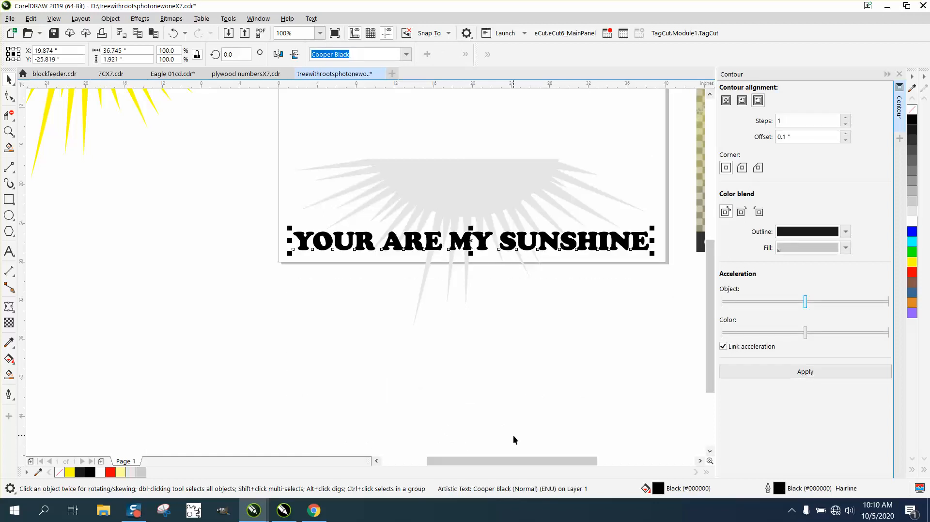
# Step: Examine the gap between the black letters and the light grey rays up close, especially around ARE MY
pyautogui.click(9, 132)
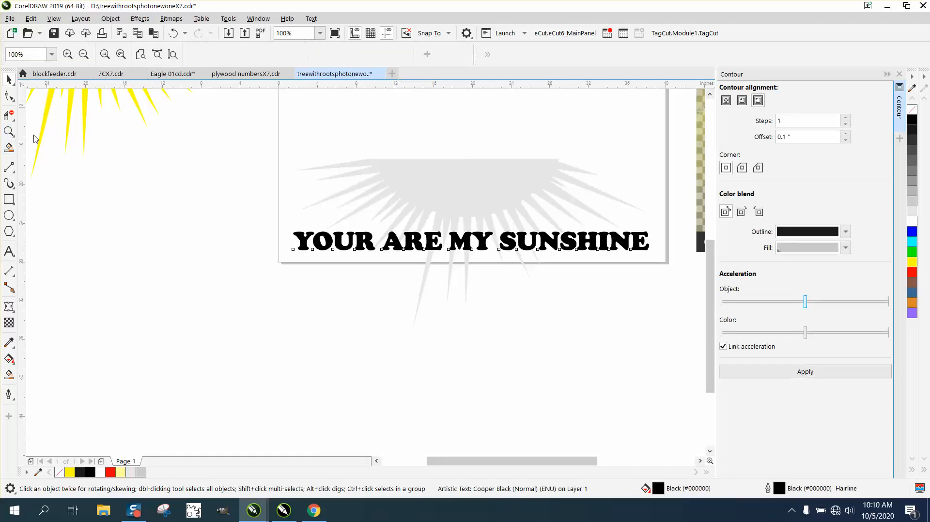
pyautogui.moveTo(295, 153); pyautogui.dragTo(664, 309)
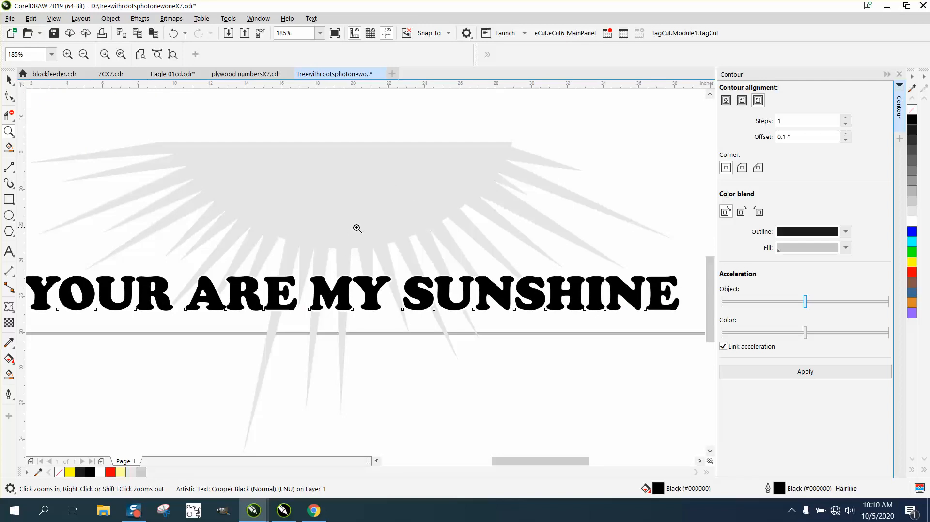
pyautogui.moveTo(251, 273); pyautogui.dragTo(396, 316)
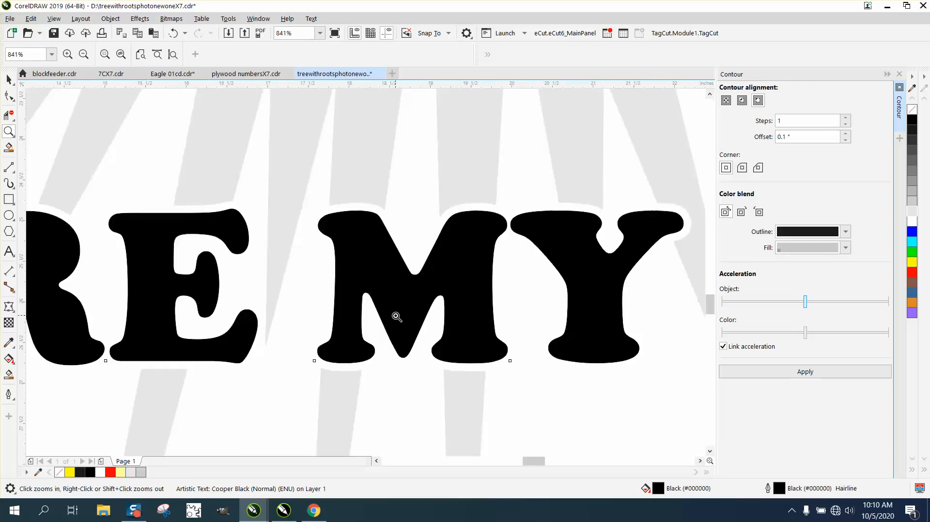
pyautogui.rightClick(396, 317)
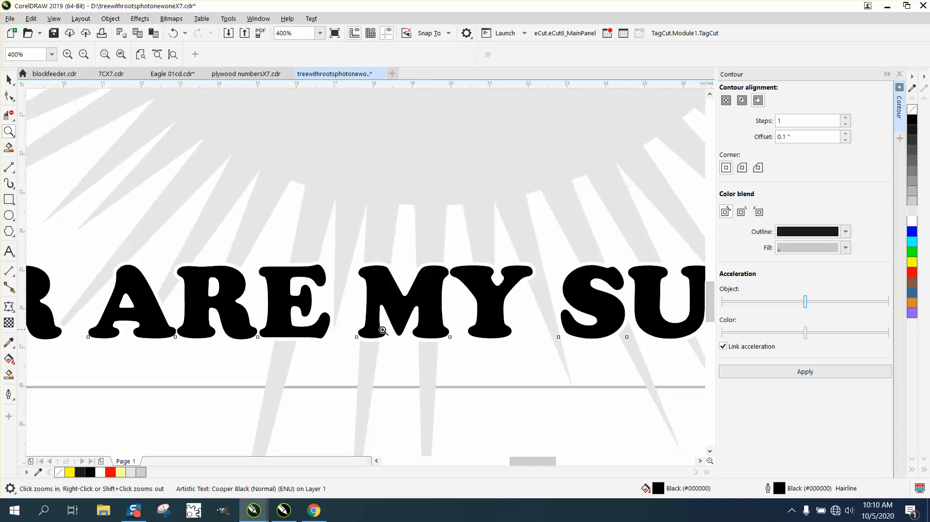
pyautogui.rightClick(383, 330)
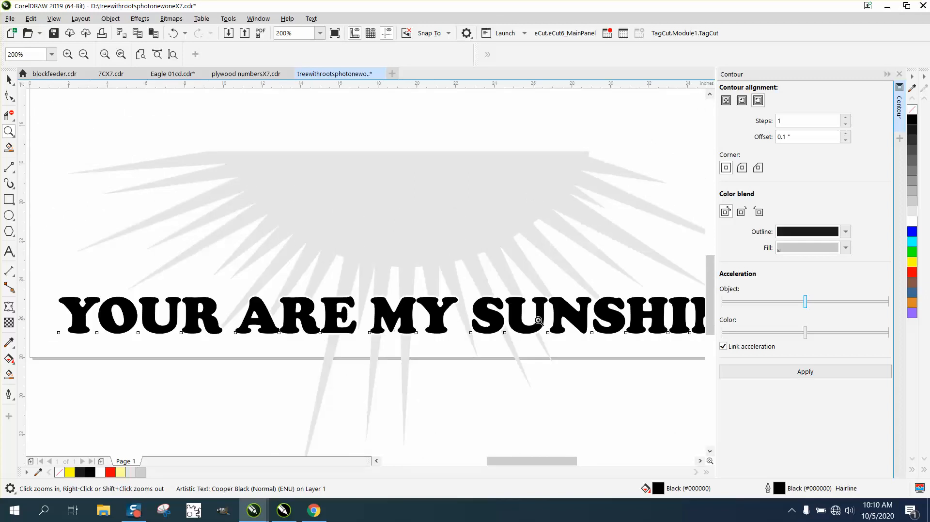
pyautogui.rightClick(478, 323)
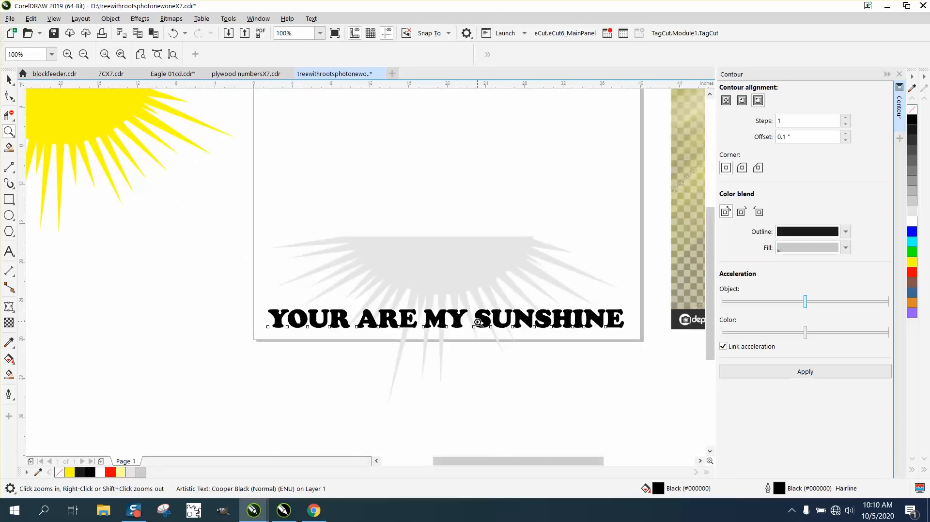
pyautogui.click(9, 79)
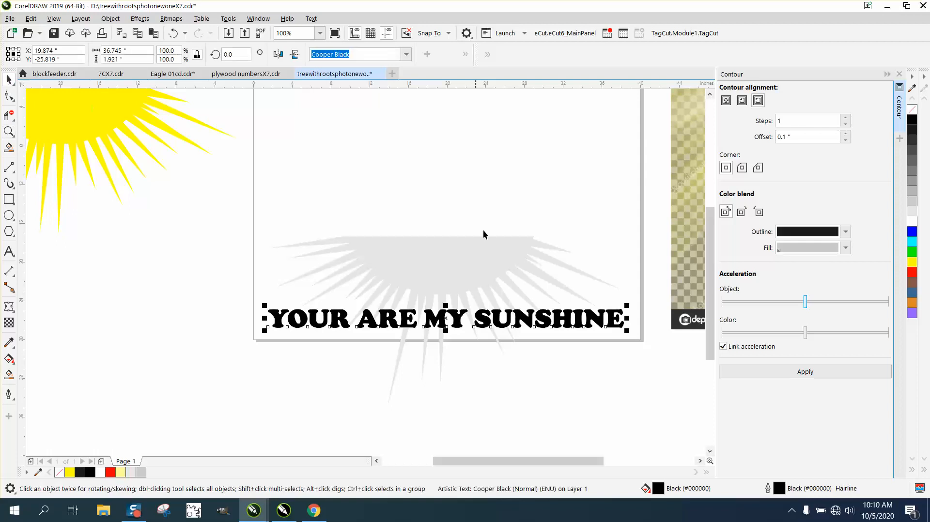
pyautogui.click(458, 251)
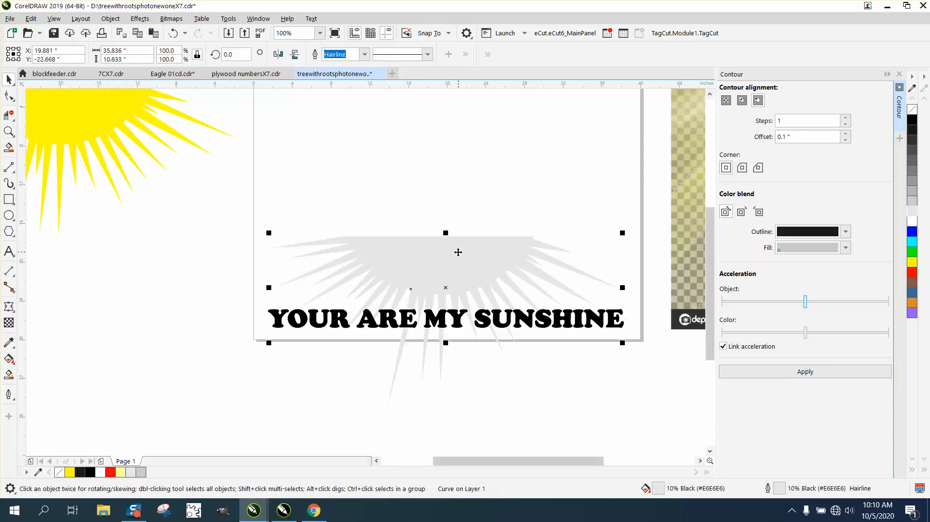
# Step: Move the YOUR ARE MY SUNSHINE text 55 inches up, above the page
pyautogui.click(461, 327)
pyautogui.press('Up')
pyautogui.press('Up')
pyautogui.press('Up')
pyautogui.press('Up')
pyautogui.press('Up')
pyautogui.press('Up')
pyautogui.press('Up')
pyautogui.press('Up')
pyautogui.press('Up')
pyautogui.press('Up')
pyautogui.press('Up')
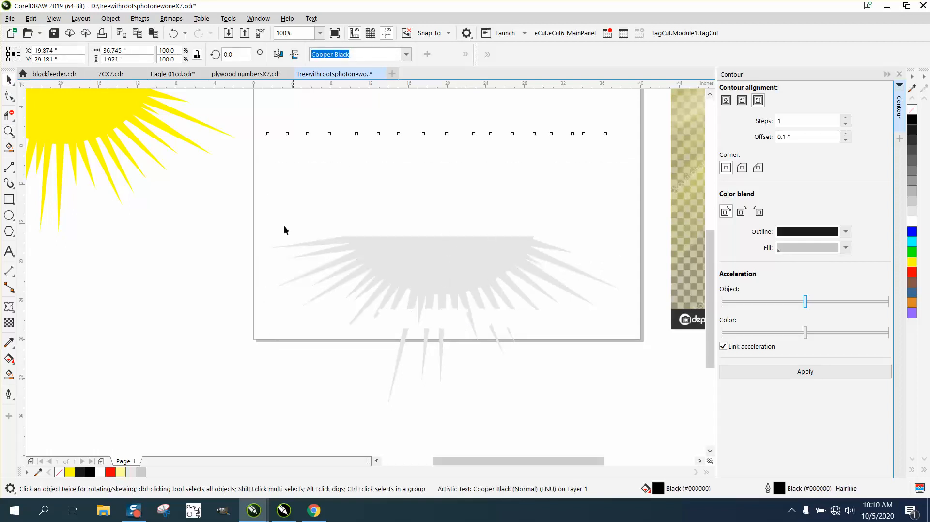
# Step: Group the six light grey sunburst pieces and mirror the group vertically so the rays point upward
pyautogui.moveTo(437, 369); pyautogui.dragTo(638, 439)
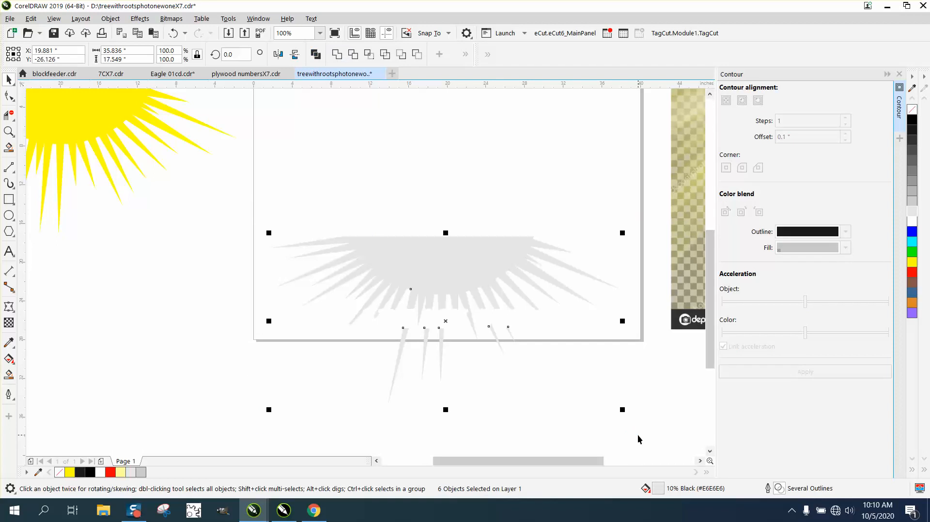
pyautogui.hotkey('ctrl', 'g')
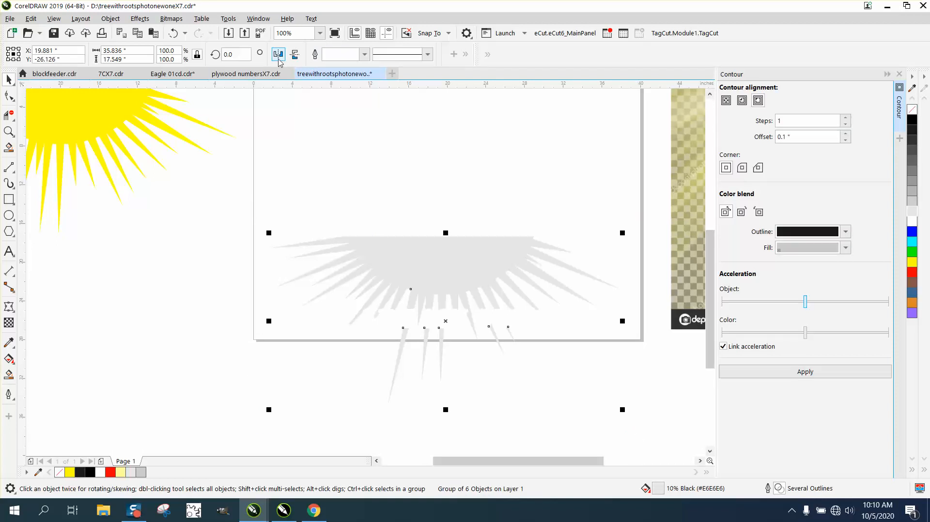
pyautogui.click(293, 57)
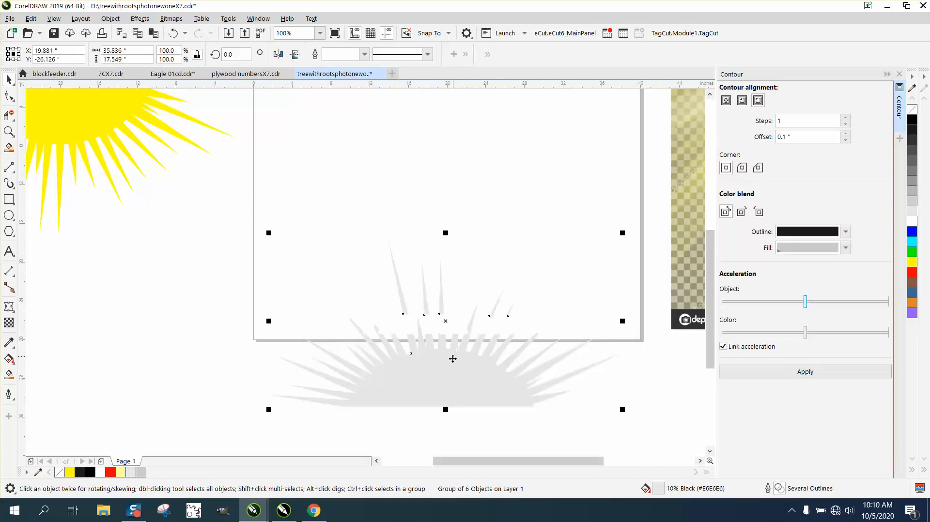
# Step: Move the flipped sunburst group about 7.4 inches up onto the lower part of the page
pyautogui.moveTo(449, 371); pyautogui.dragTo(456, 300)
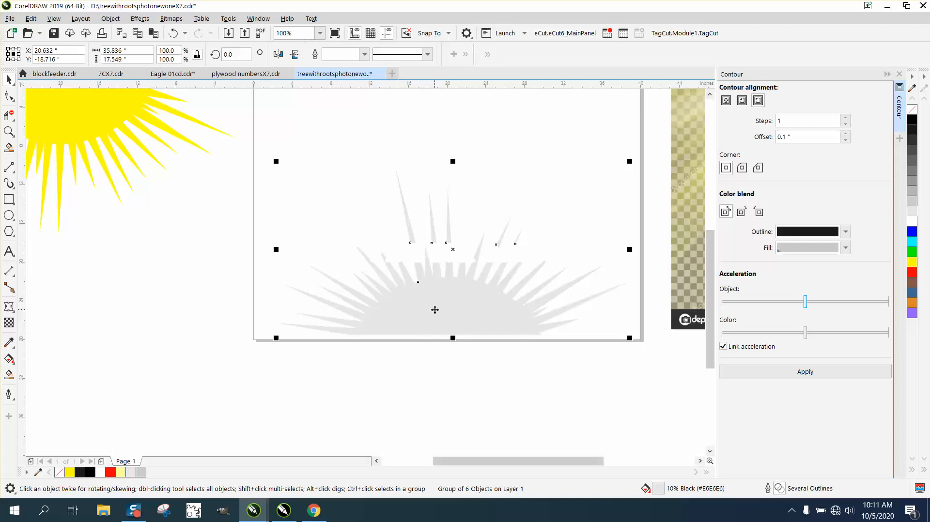
pyautogui.scroll(-4, 435, 310)
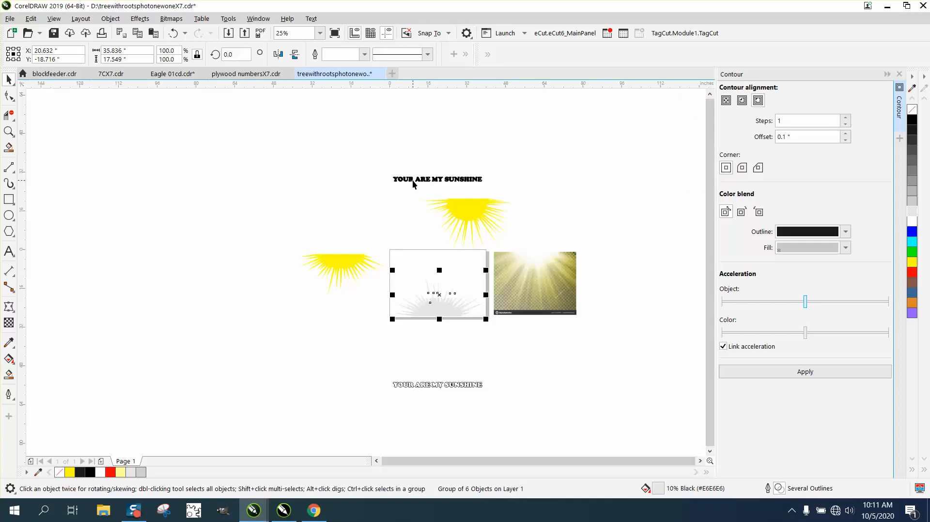